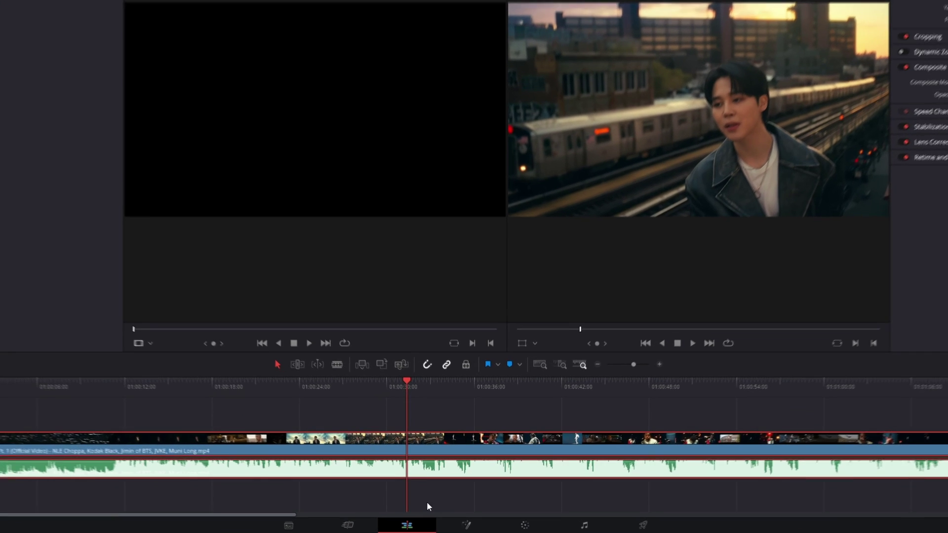
Drop Reactor-Installer(2).lua onto the Fusion node graph, then install and launch Reactor
click(464, 526)
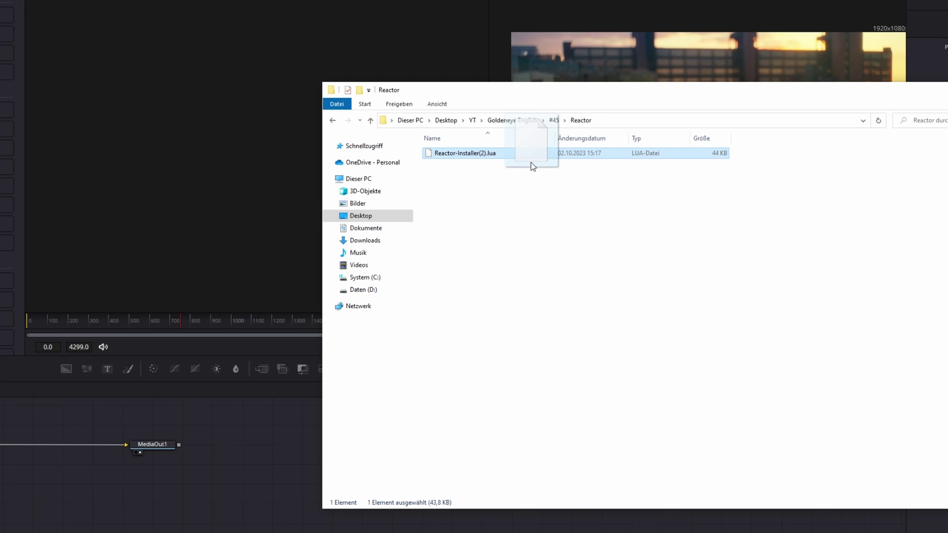
drag(531, 162, 473, 369)
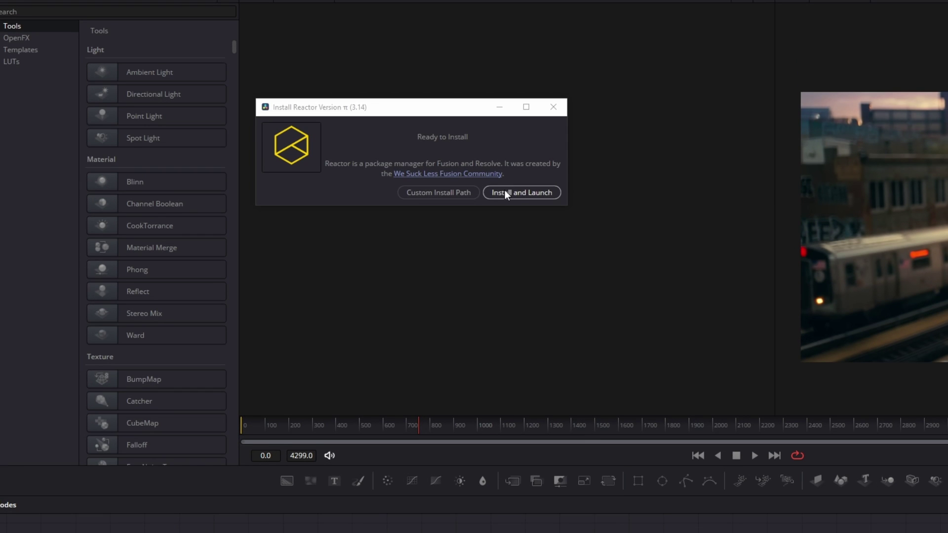
click(514, 192)
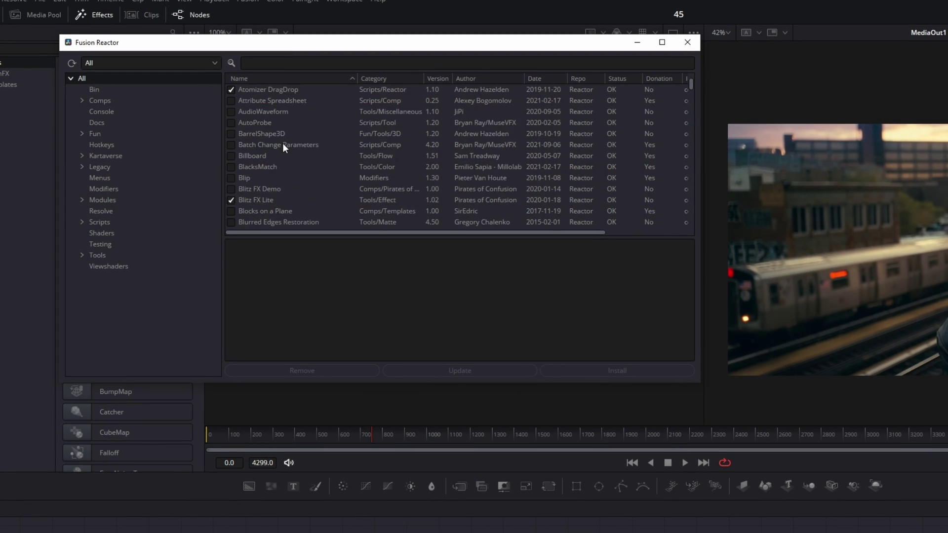
Find the Color Bars package in the Reactor list and install it
click(290, 67)
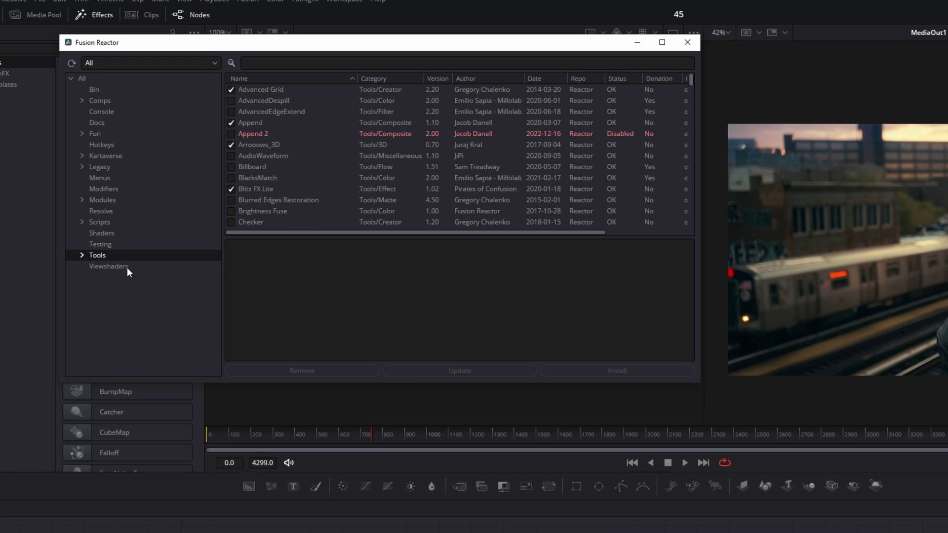
scroll(290, 159, down, 8)
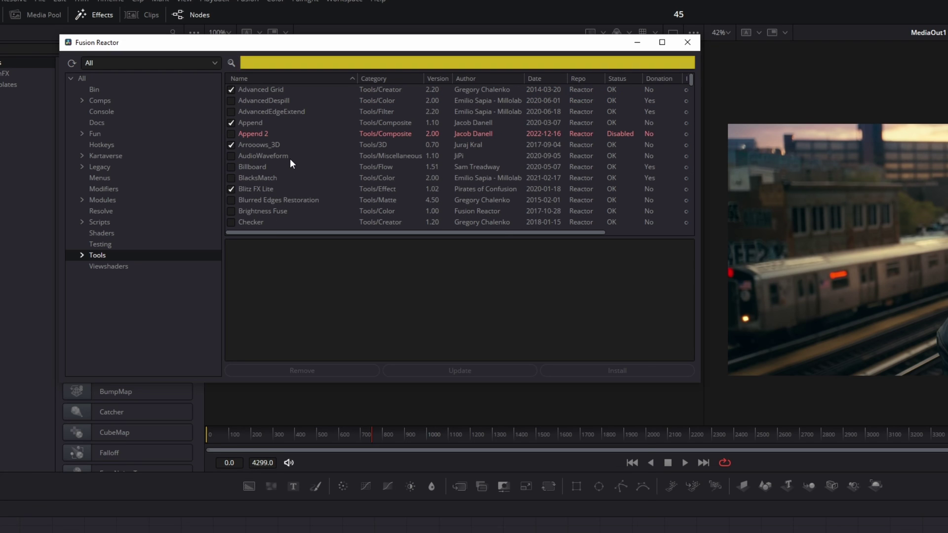
scroll(320, 150, down, 4)
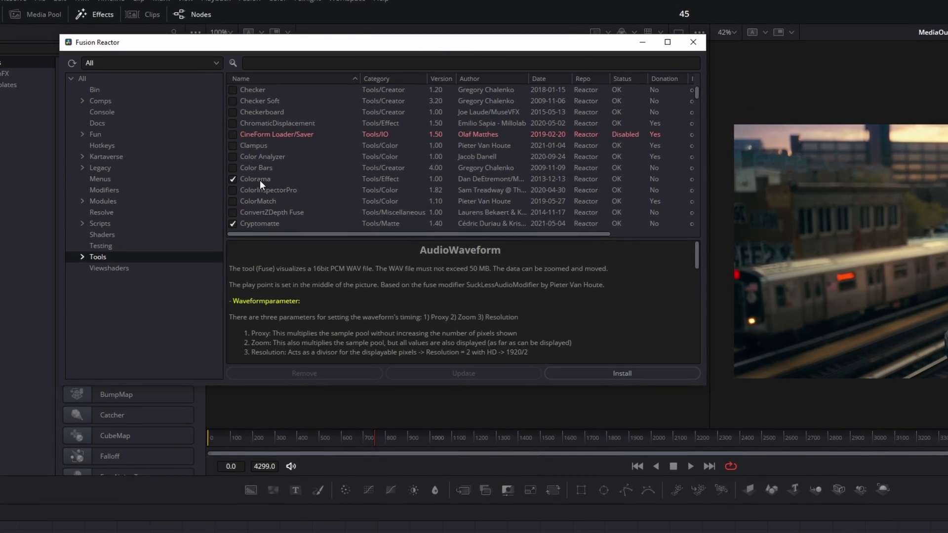
click(254, 155)
click(259, 168)
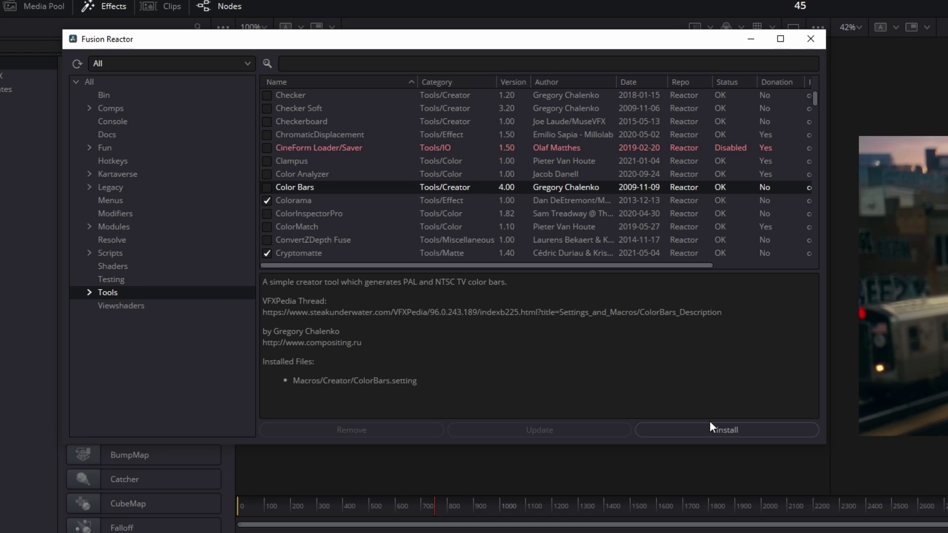
click(700, 421)
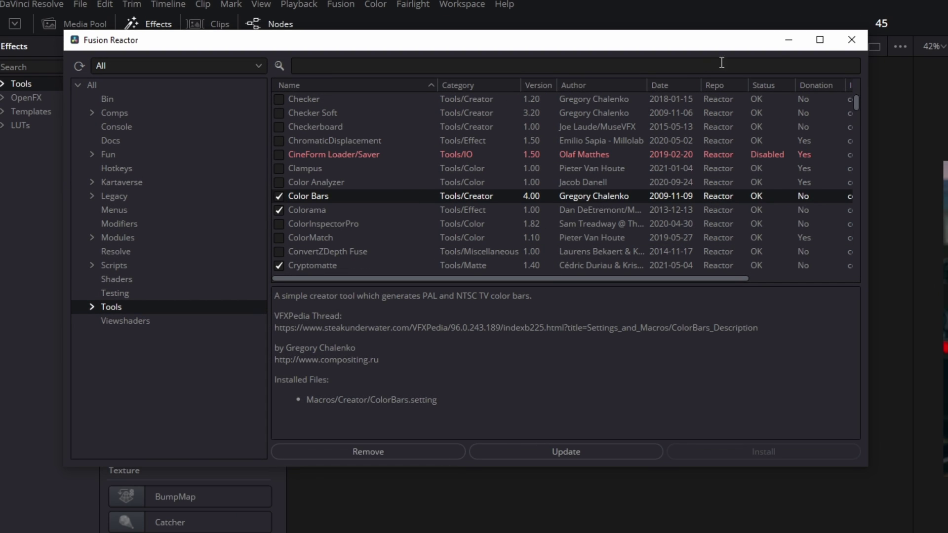
Close Reactor and add a ColorBars node to the Fusion composition via the 'col' tool search
click(851, 40)
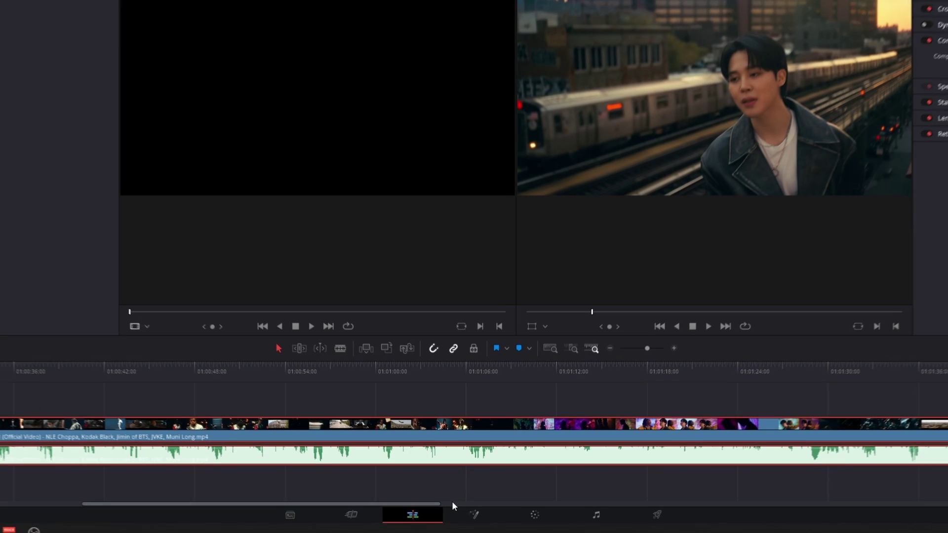
click(474, 523)
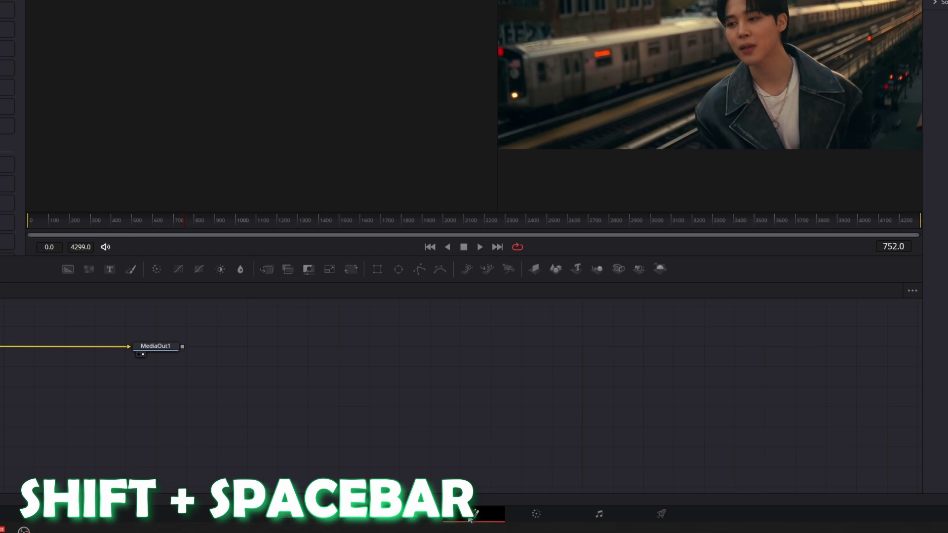
key(shift+space)
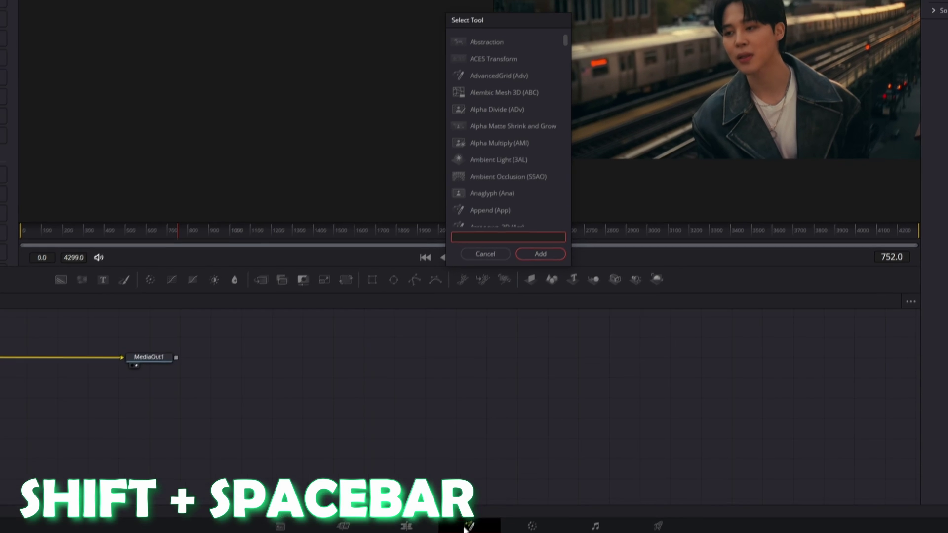
text(colorba)
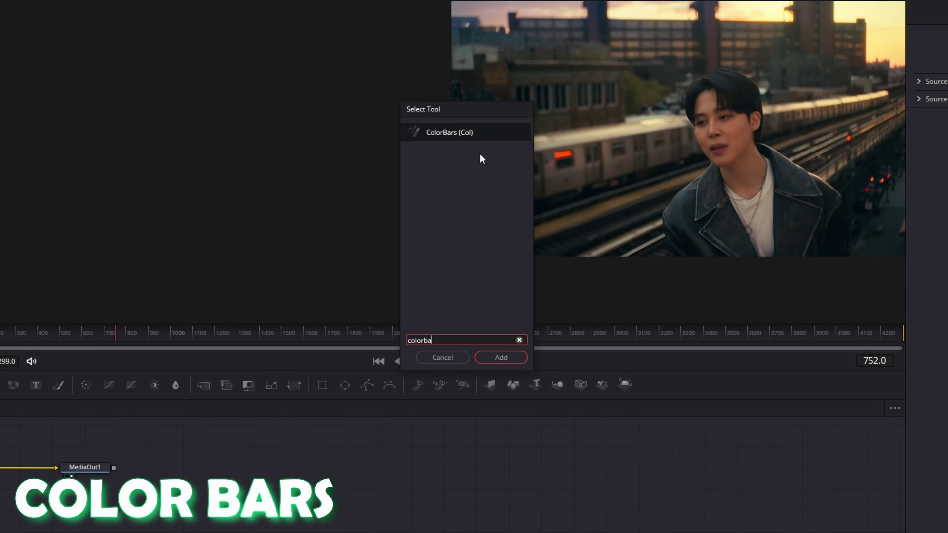
click(492, 356)
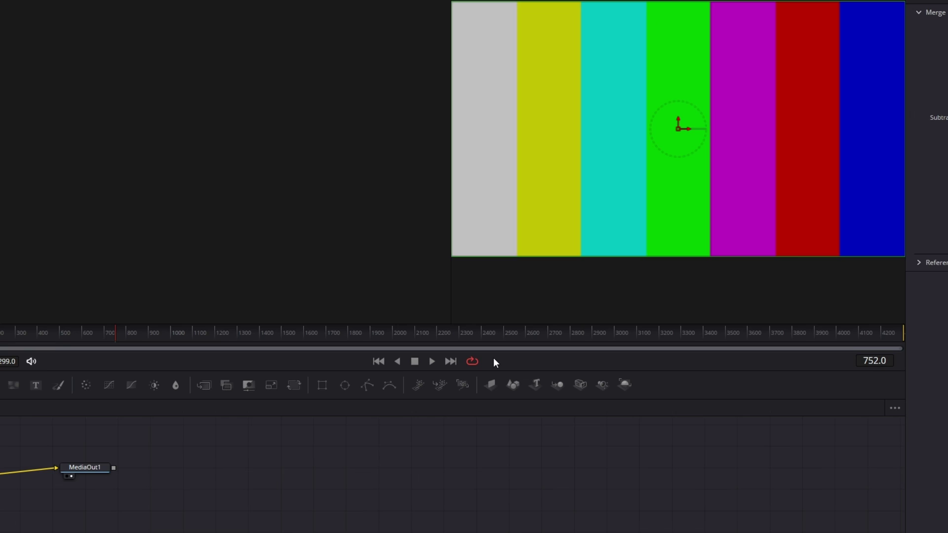
Undo the ColorBars node and reopen Reactor from Workspace > Scripts > Reactor > Open Reactor
key(ctrl+z)
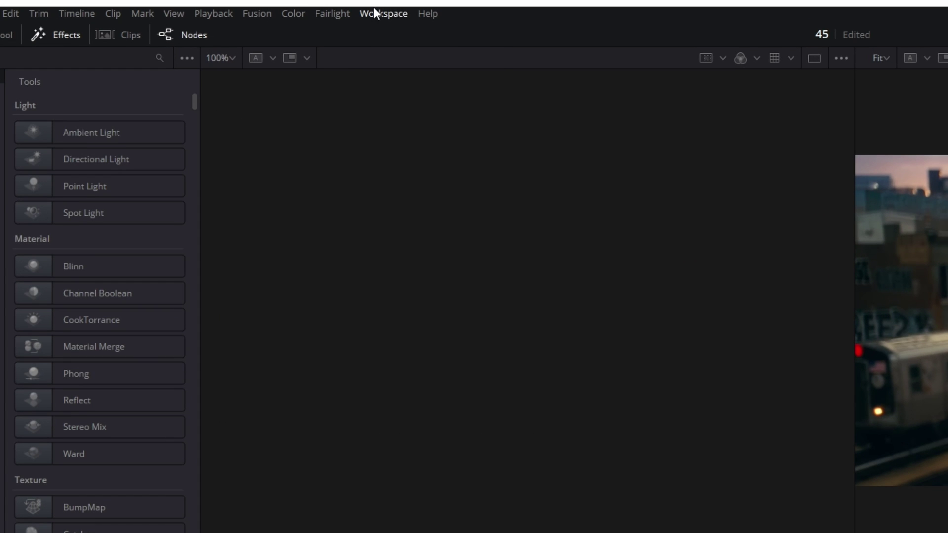
click(375, 12)
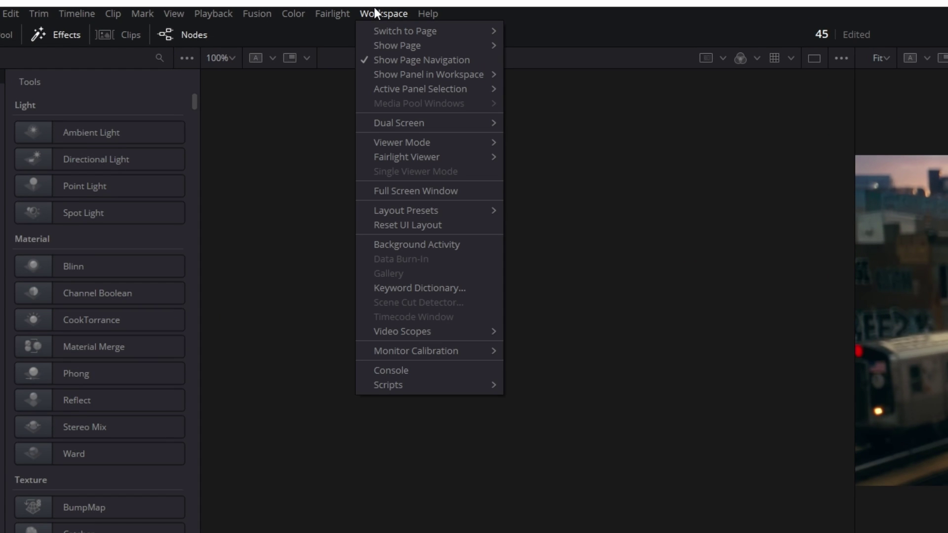
mouse_move(398, 390)
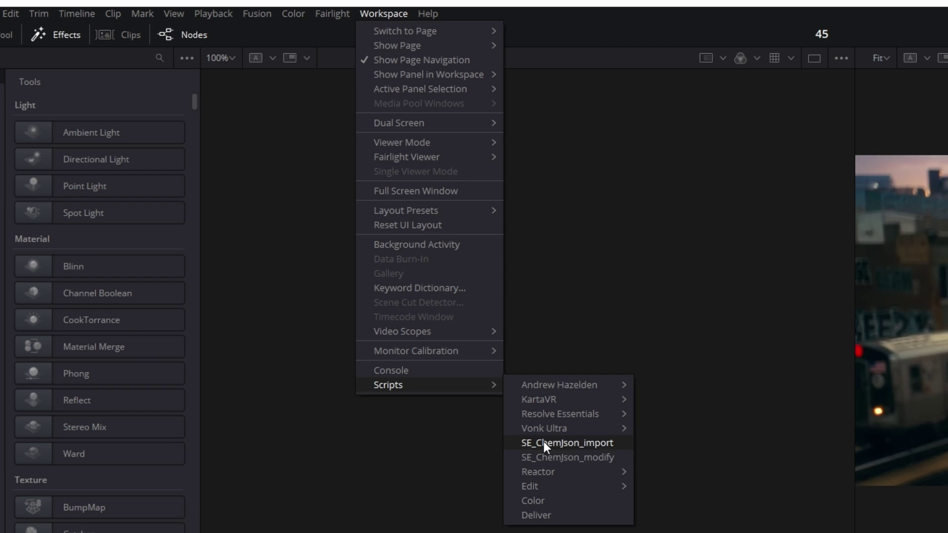
mouse_move(540, 474)
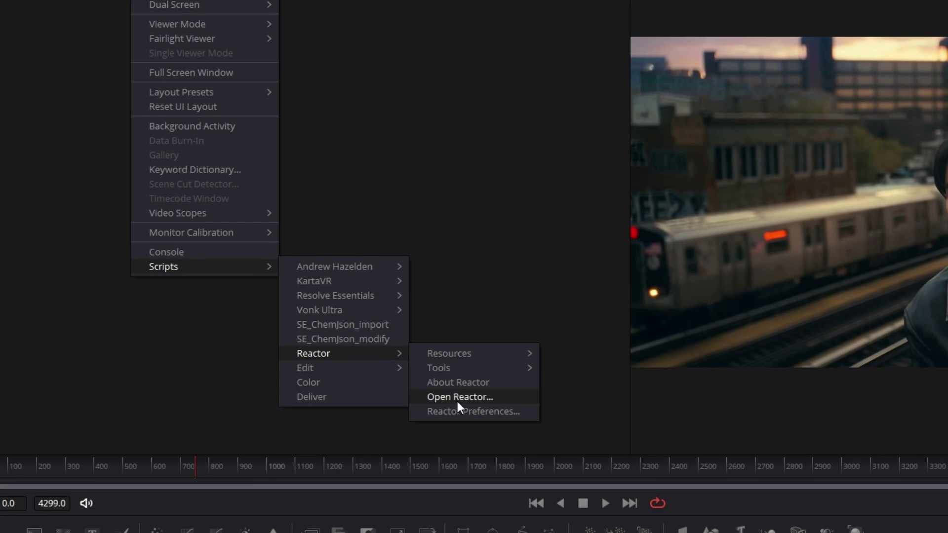
click(543, 442)
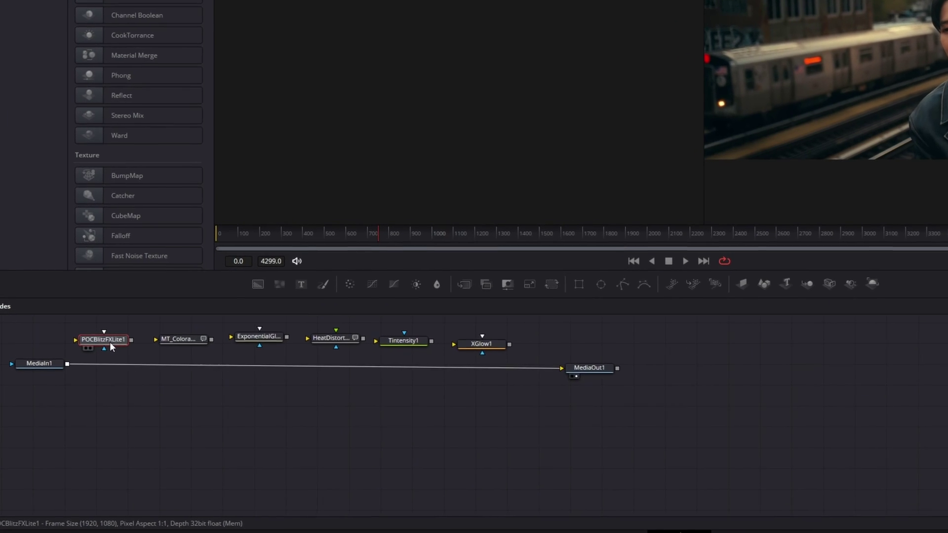
Insert Blitz FX Lite between MediaIn1 and MediaOut1; set hue -0.65, gain 4.56, cyan tint
drag(119, 348, 139, 377)
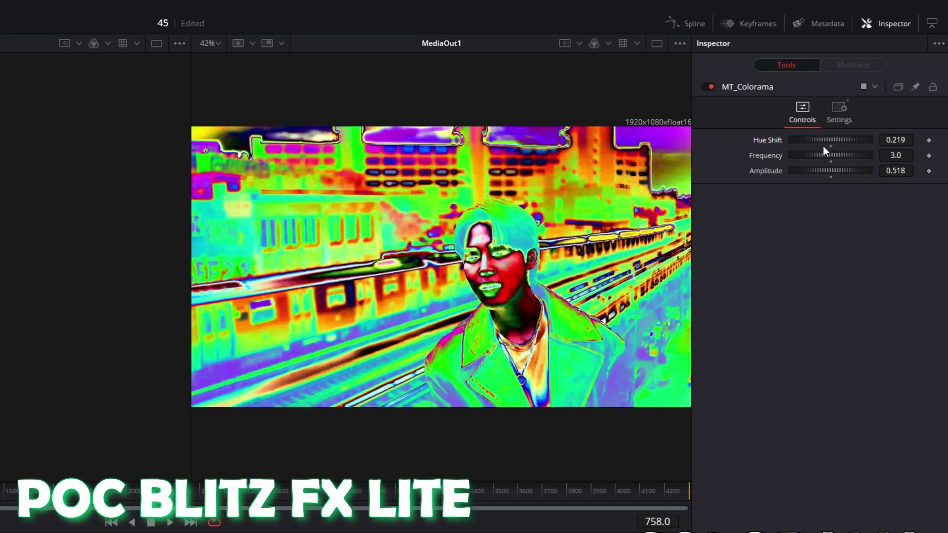
drag(822, 146, 770, 144)
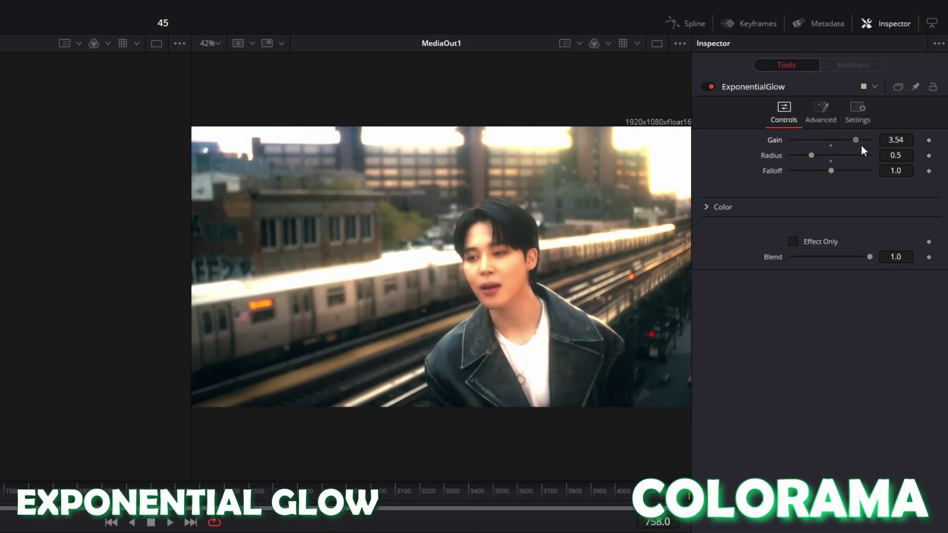
drag(862, 147, 868, 147)
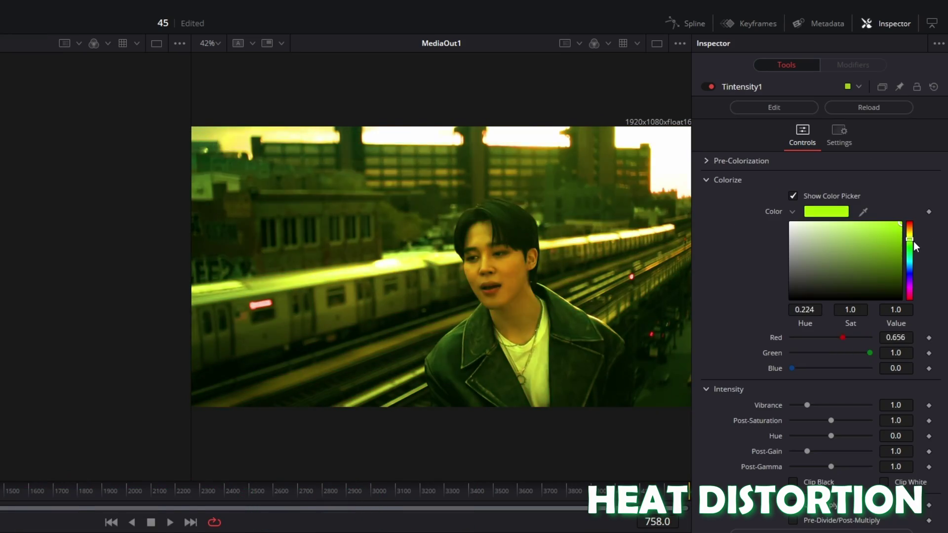
drag(913, 242, 916, 265)
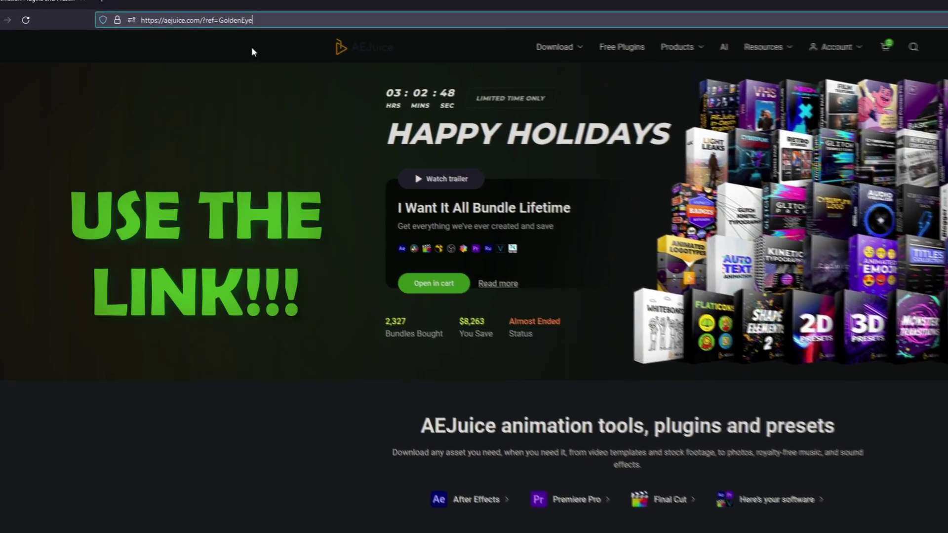
Download the AEJuice Pack Manager for Windows from the site's Download menu
click(197, 19)
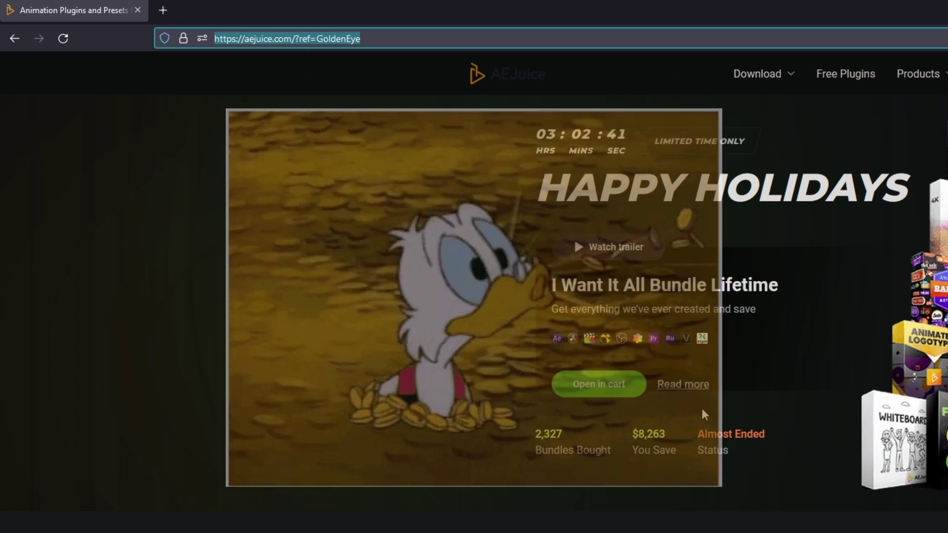
click(398, 37)
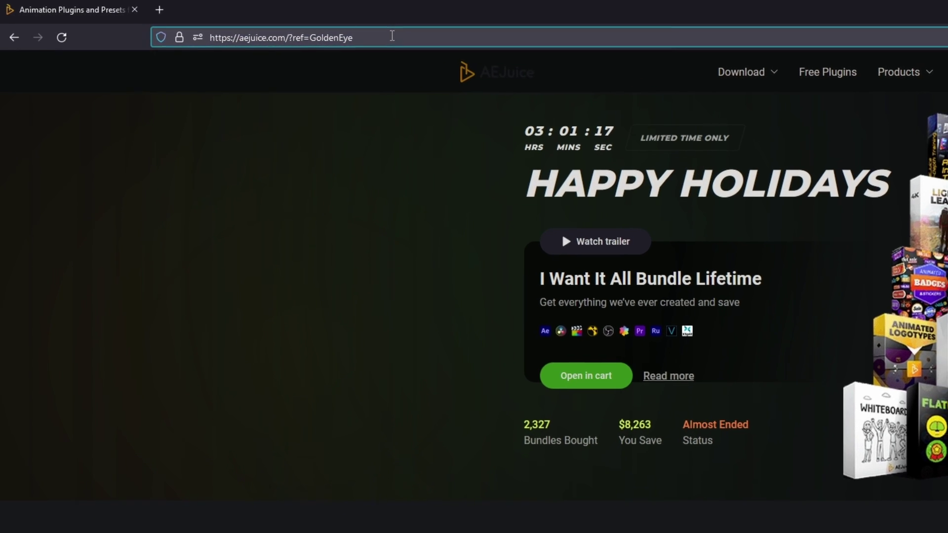
triple_click(399, 37)
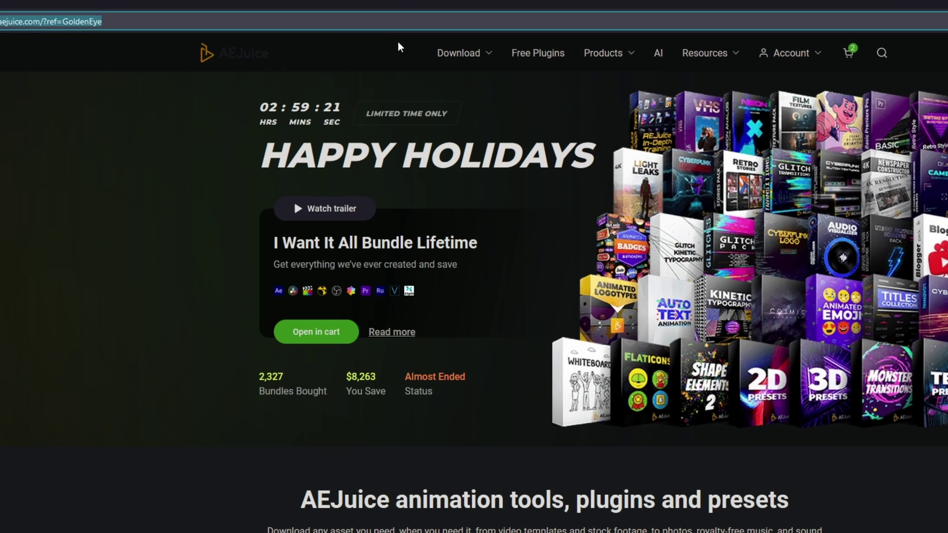
mouse_move(613, 60)
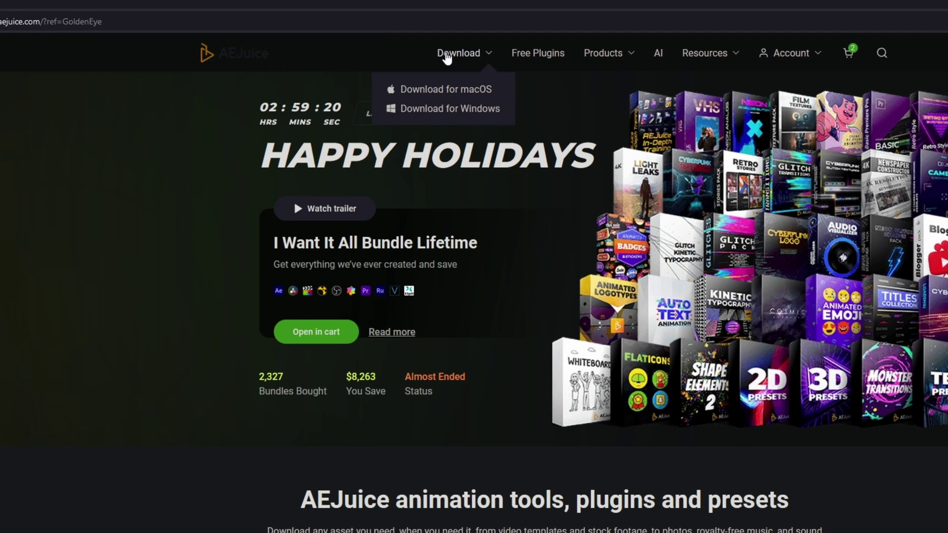
click(415, 110)
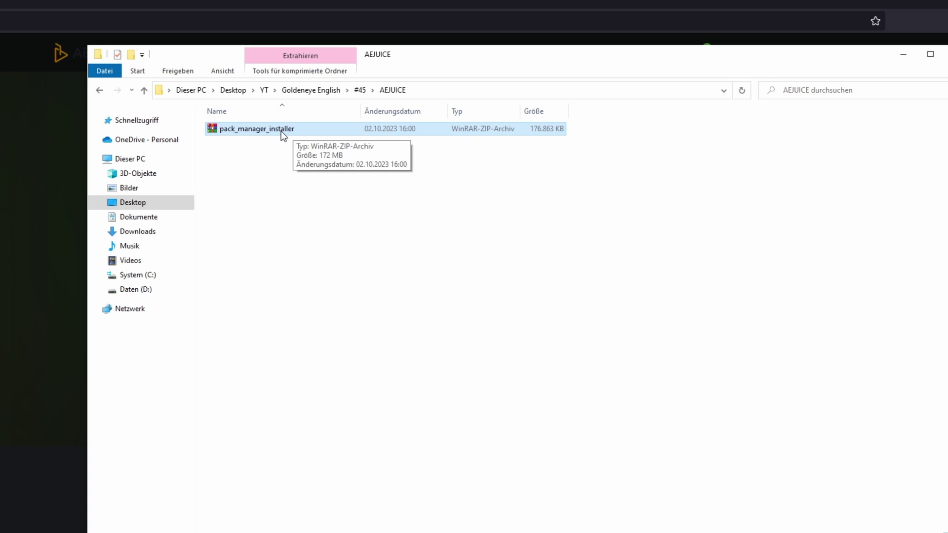
Extract the pack_manager_installer ZIP here and run the installer, accepting the terms
right_click(281, 132)
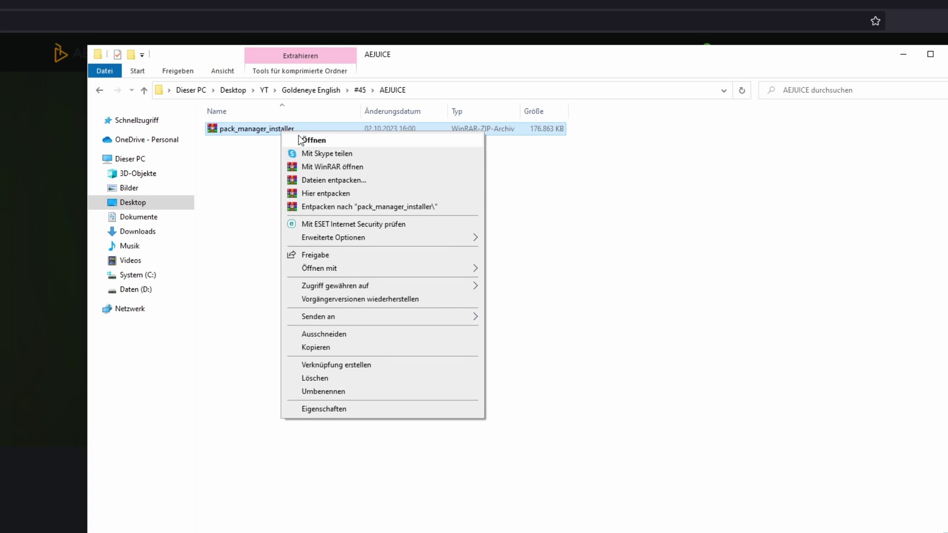
click(323, 193)
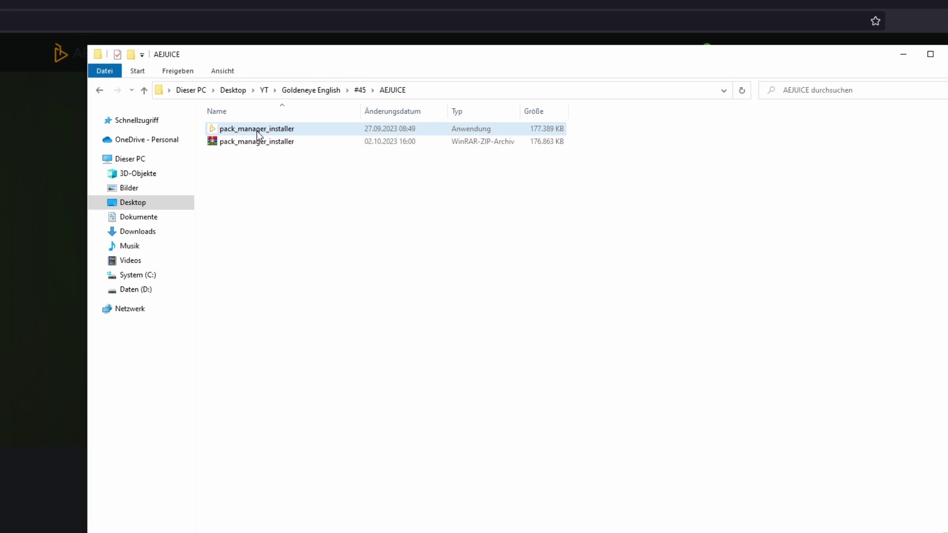
double_click(257, 131)
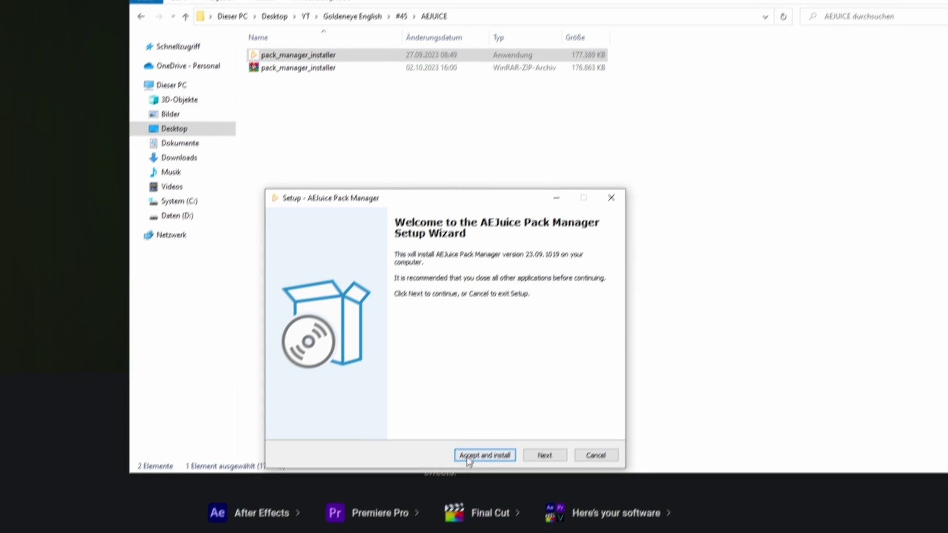
click(502, 425)
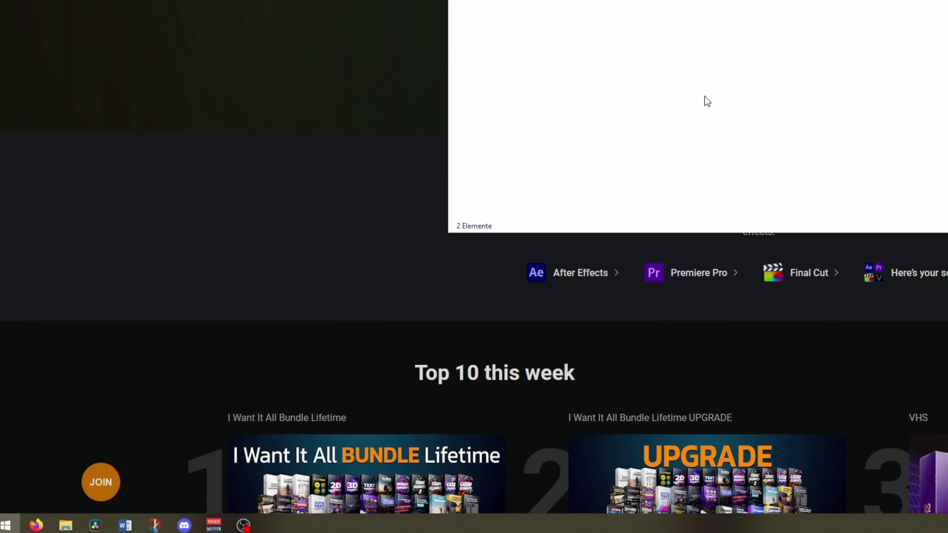
Launch AEJuice Pack Manager Standalone, browse the Starter Pack clips, and return to the library
key(super)
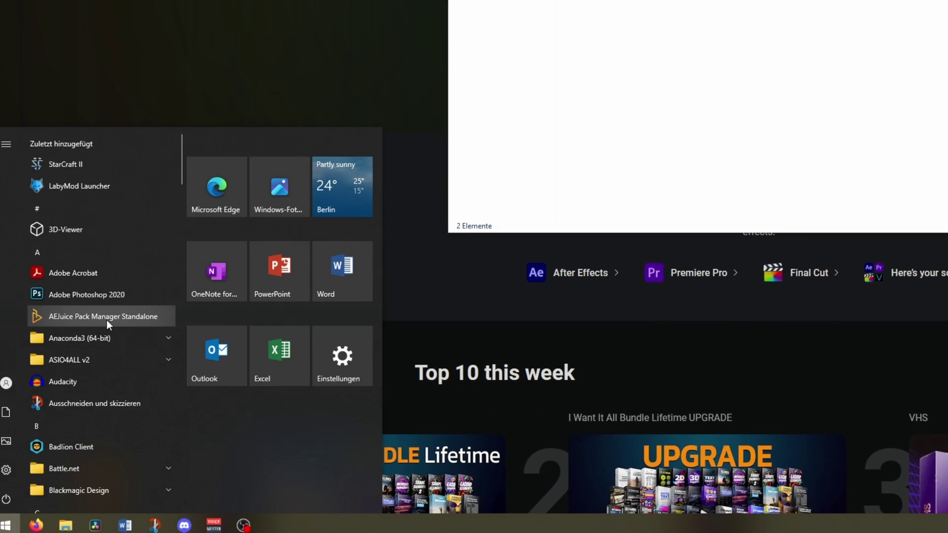
click(106, 316)
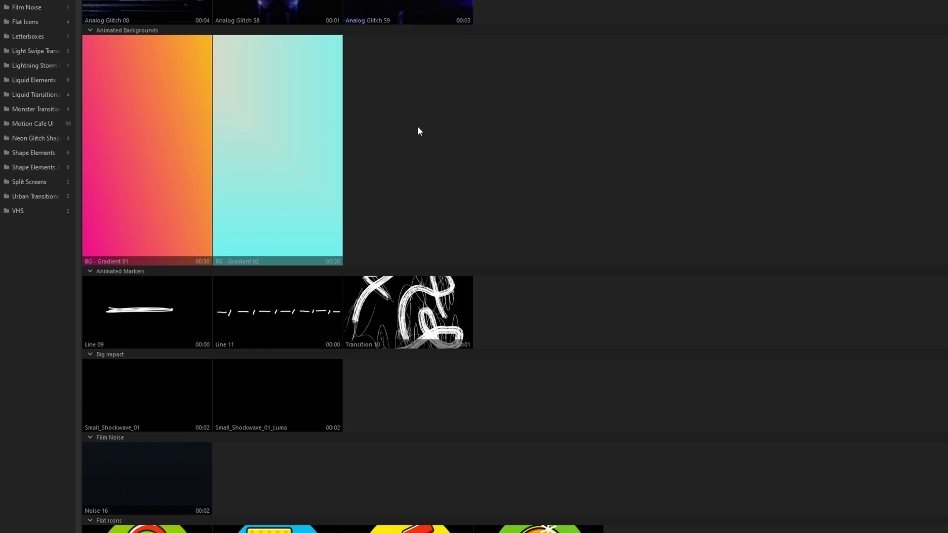
scroll(373, 166, down, 20)
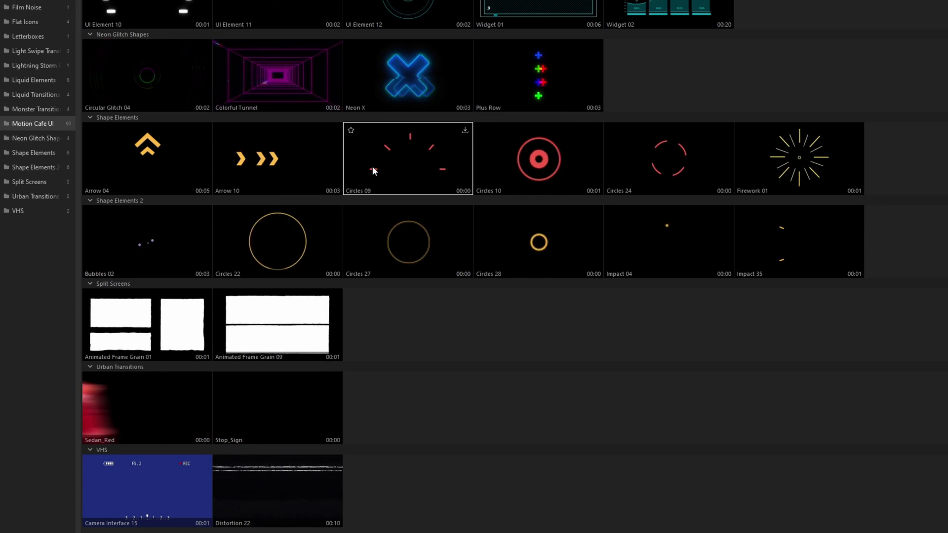
scroll(375, 173, up, 20)
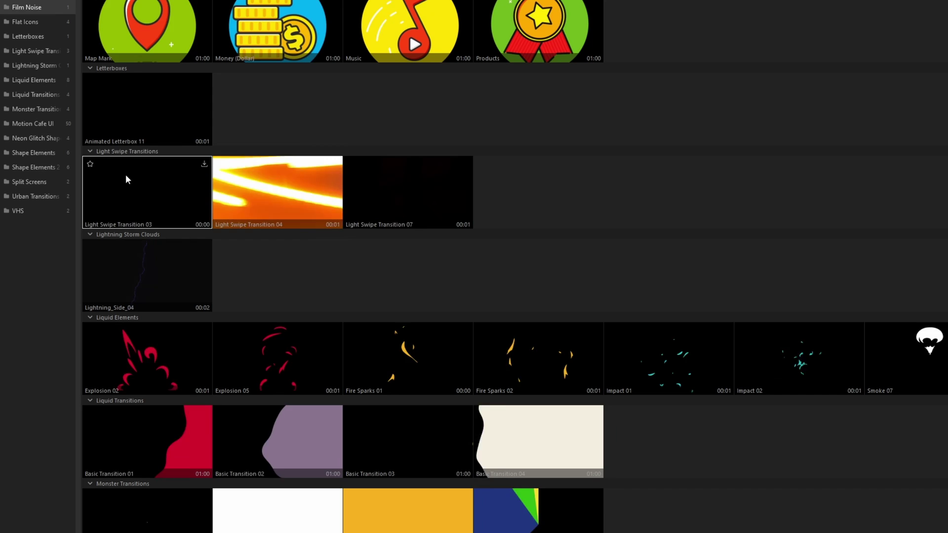
scroll(197, 296, down, 5)
scroll(268, 425, up, 15)
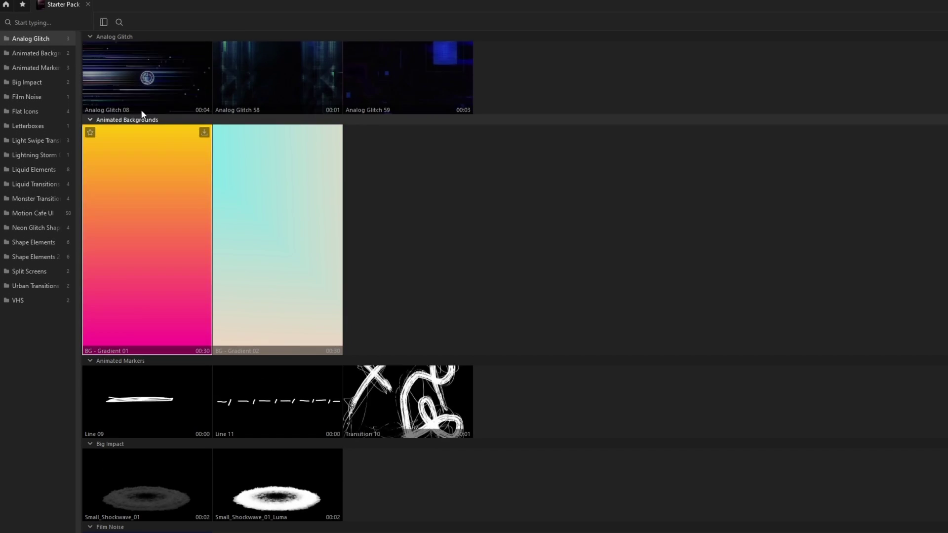
scroll(600, 435, down, 6)
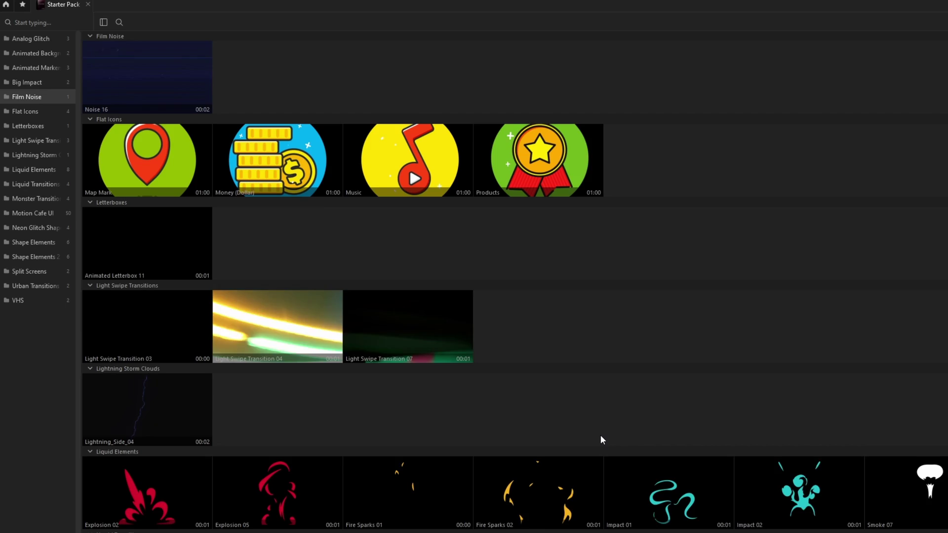
scroll(600, 434, down, 4)
scroll(601, 434, up, 20)
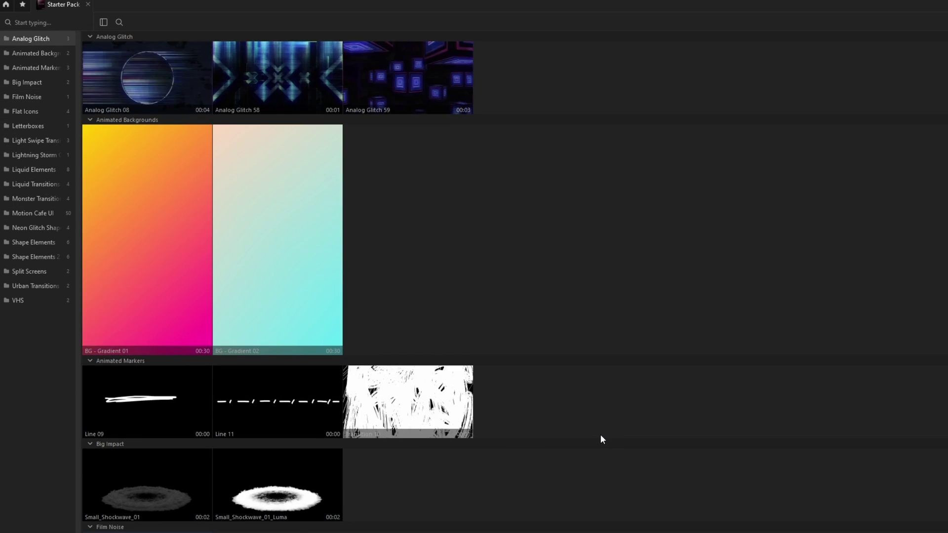
click(4, 5)
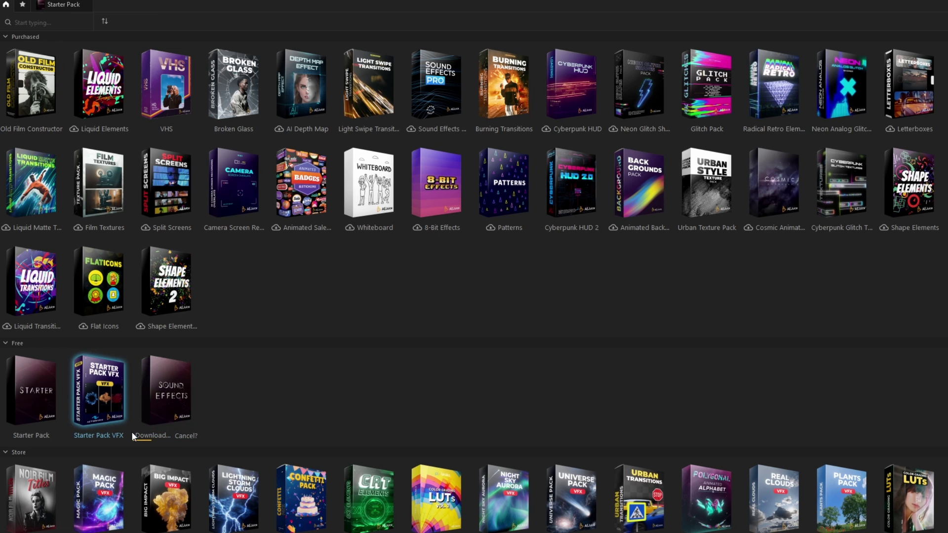
Open the Sound Effects pack, scroll through its sound categories, and return to the library
click(168, 395)
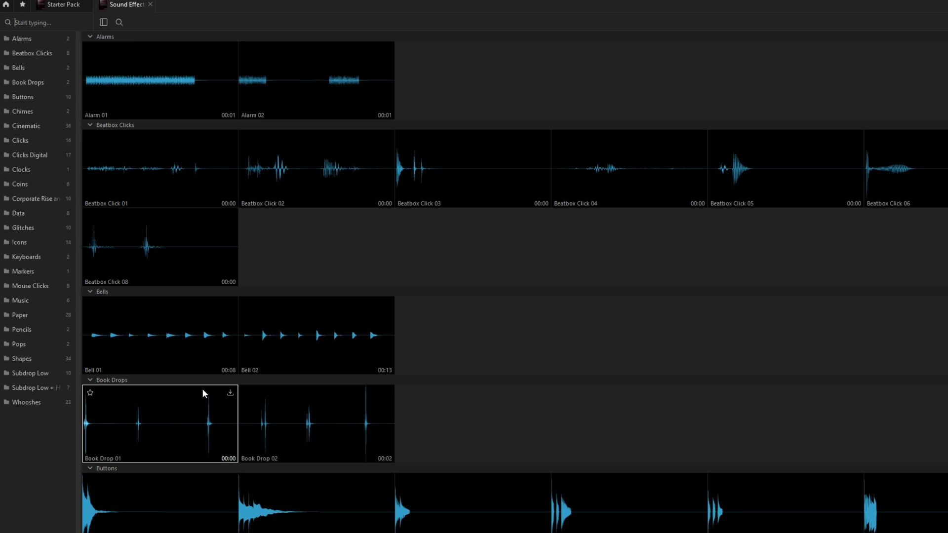
scroll(610, 365, down, 5)
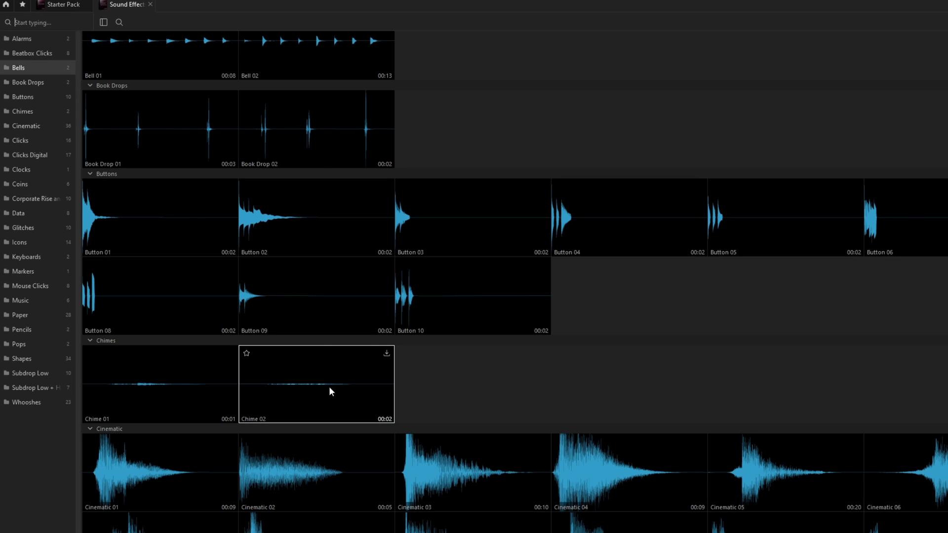
scroll(637, 393, up, 5)
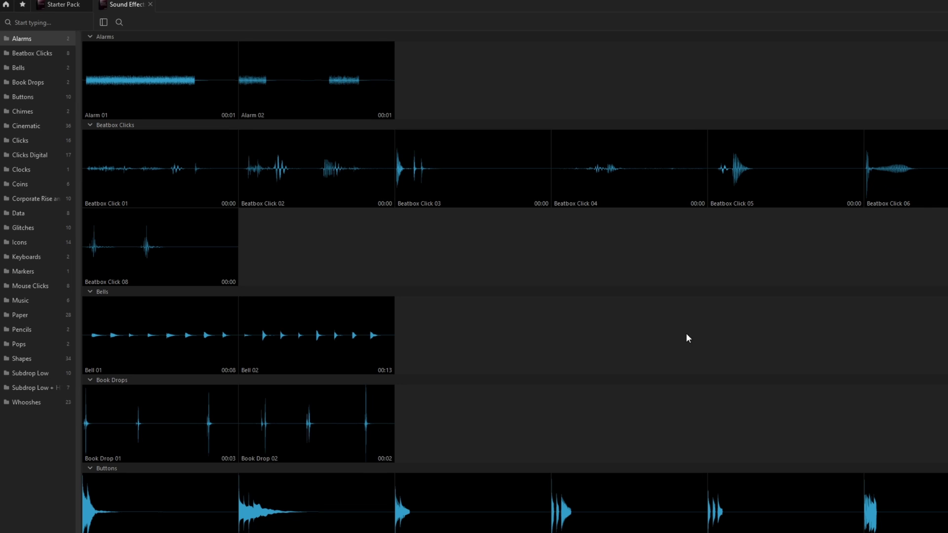
click(6, 6)
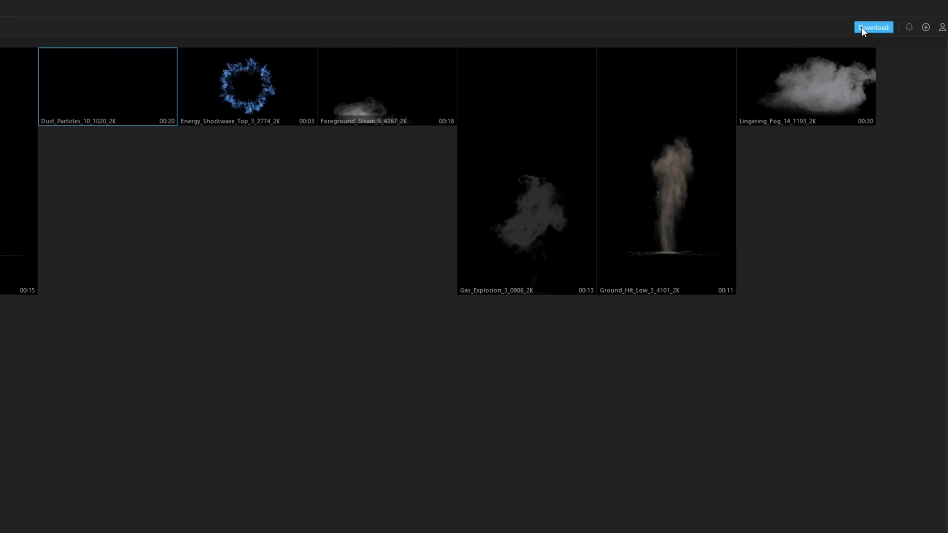
Download Starter Pack VFX and switch between the Sound Effects and Starter Pack VFX tabs
click(860, 28)
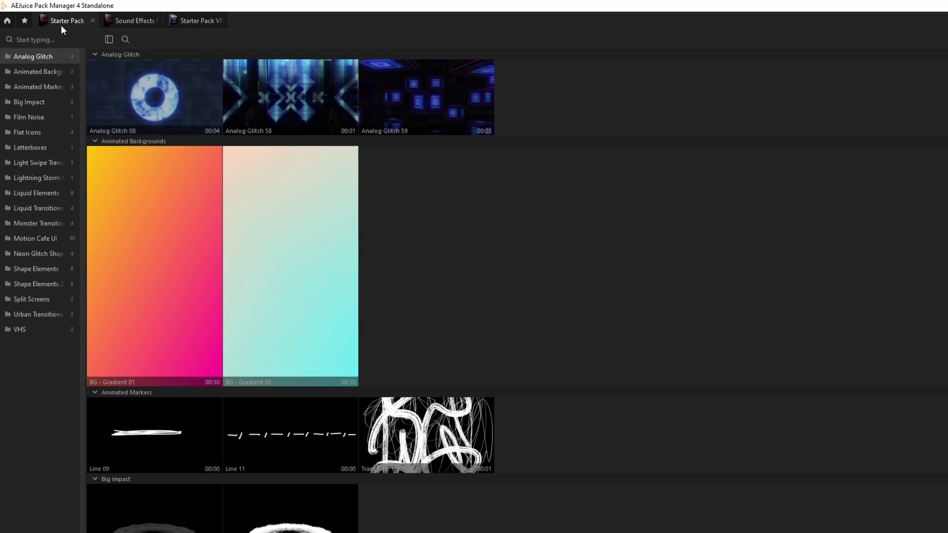
click(141, 20)
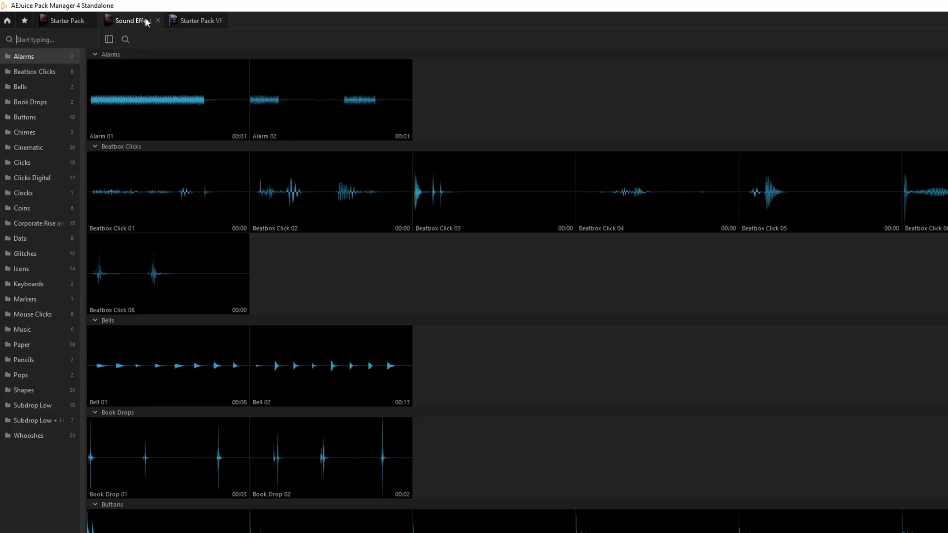
click(174, 19)
click(129, 23)
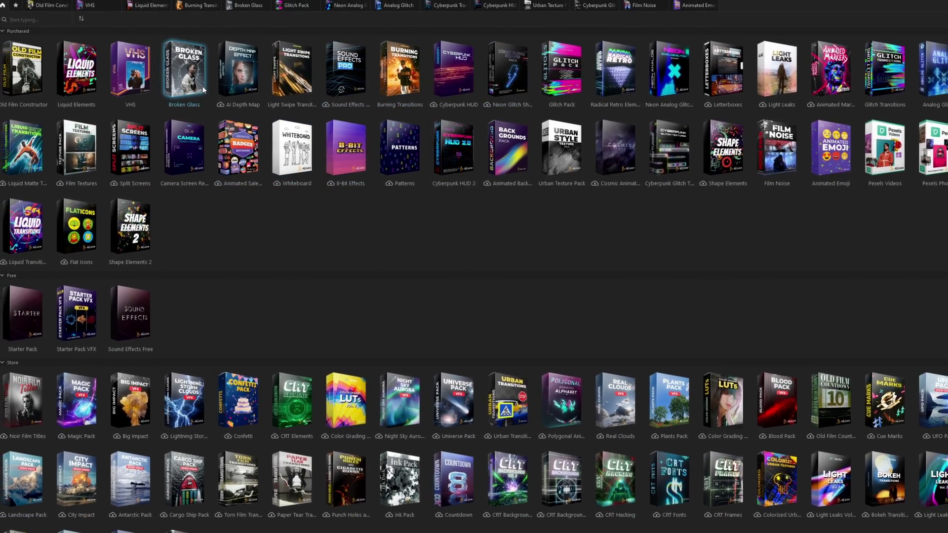
Browse the VHS, Liquid Elements, Burning Transitions, Broken Glass, Neon Analog and Cyberpunk Transitions packs
click(203, 89)
click(91, 6)
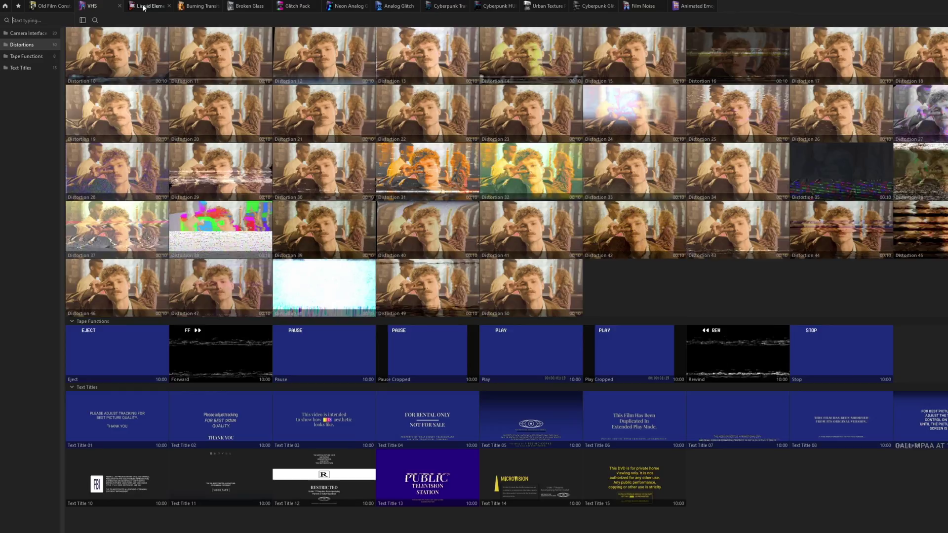
click(143, 7)
click(200, 6)
click(249, 6)
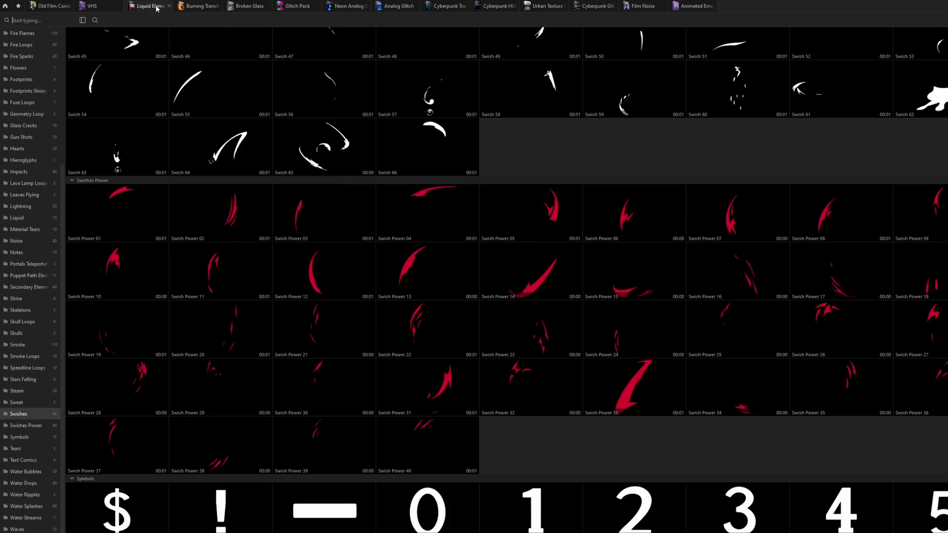
click(355, 7)
click(442, 7)
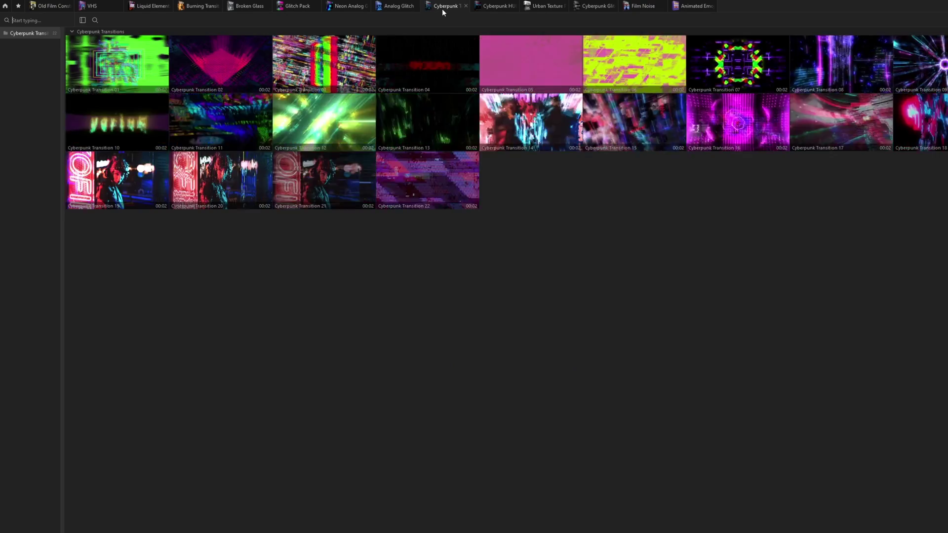
View the Urban Texture and Film Noise packs, then scroll the Animated Emojis clip grid
click(543, 7)
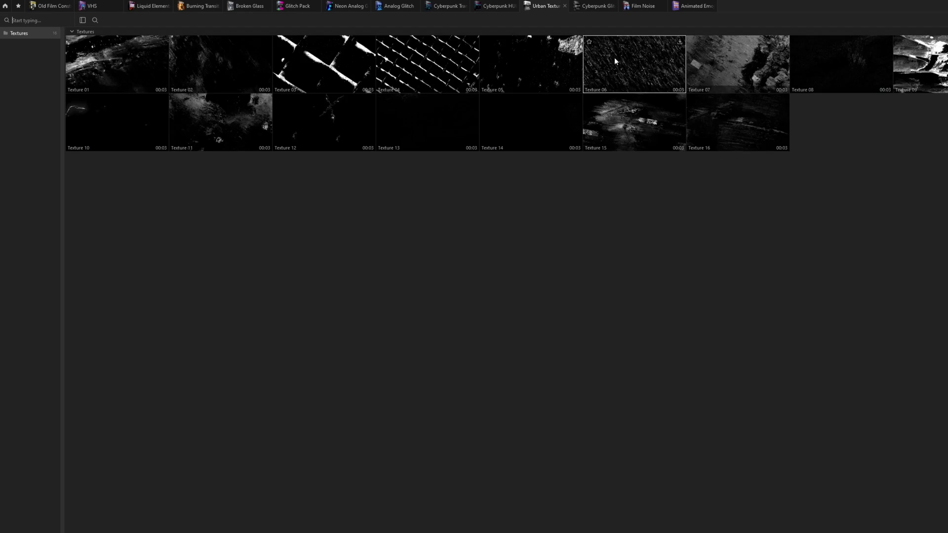
click(643, 7)
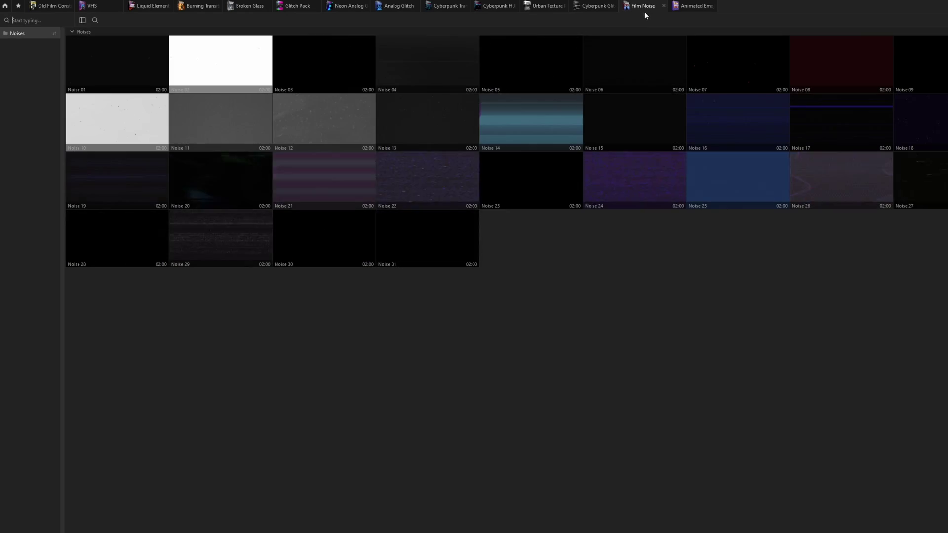
click(690, 7)
scroll(494, 273, up, 5)
scroll(469, 272, down, 7)
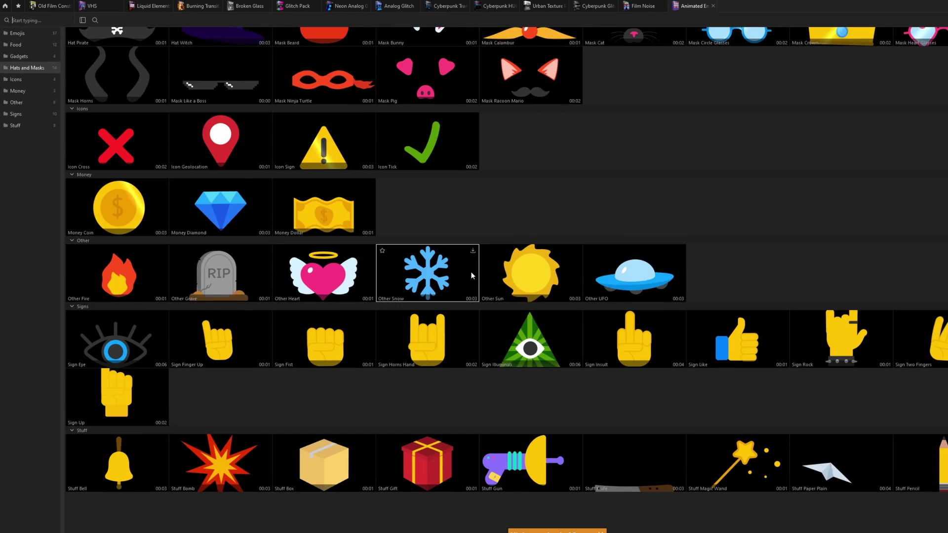
scroll(375, 311, up, 7)
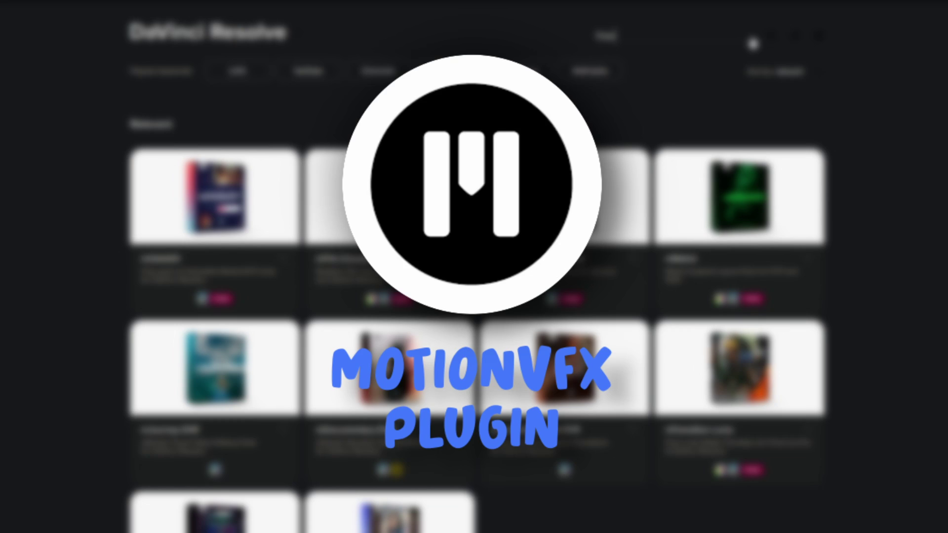
Go to the MotionVFX DaVinci Resolve product store
scroll(785, 340, down, 4)
scroll(782, 376, up, 6)
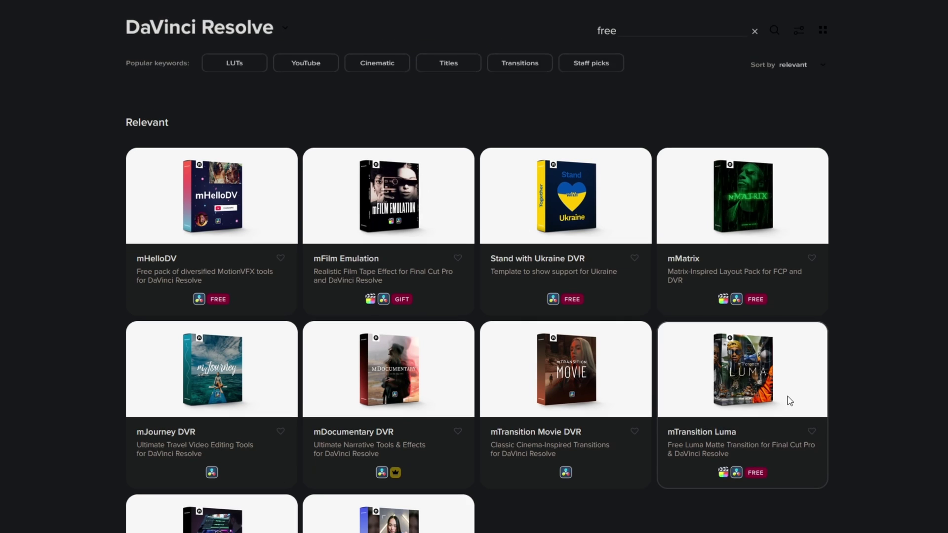
scroll(790, 395, down, 4)
scroll(790, 392, up, 4)
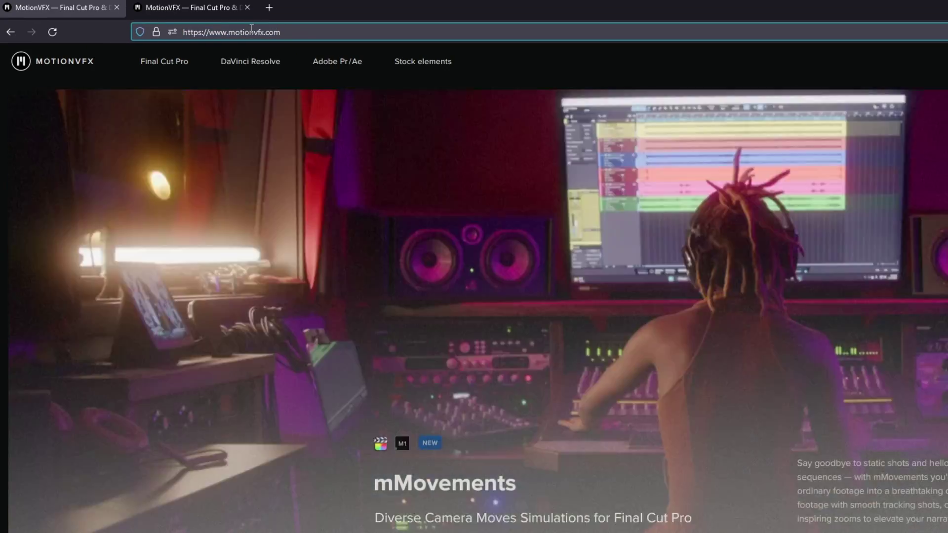
click(280, 30)
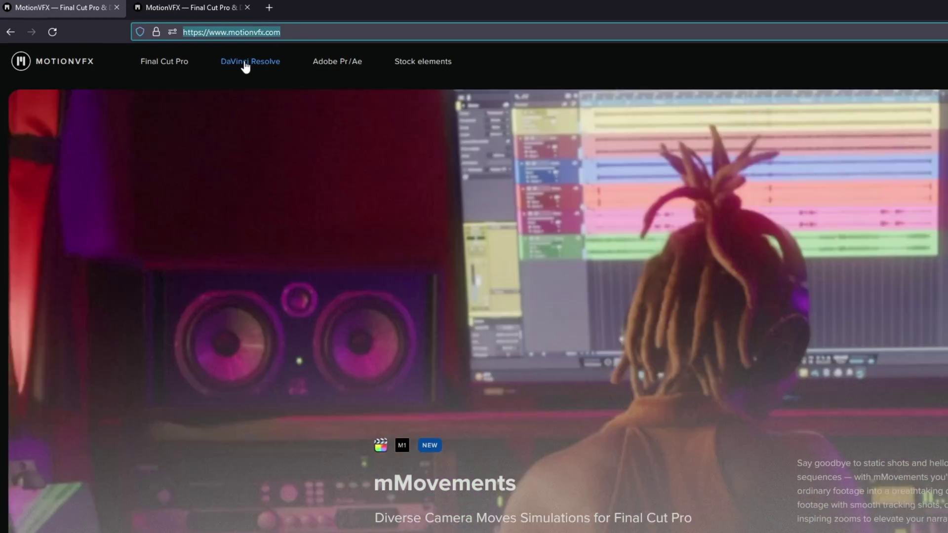
click(241, 64)
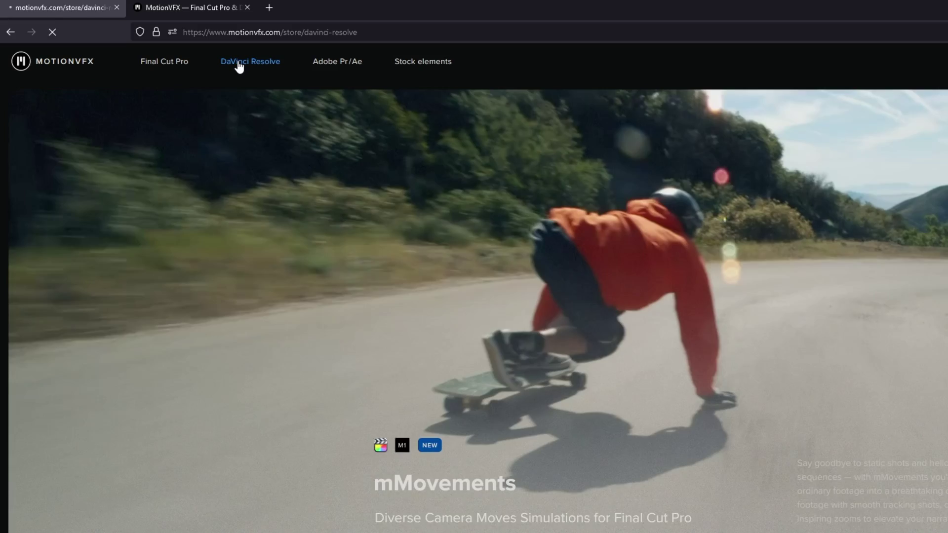
Scroll the DaVinci Resolve catalogue past packs like mTransition Noise DVR and mCounter DVR
scroll(453, 351, down, 15)
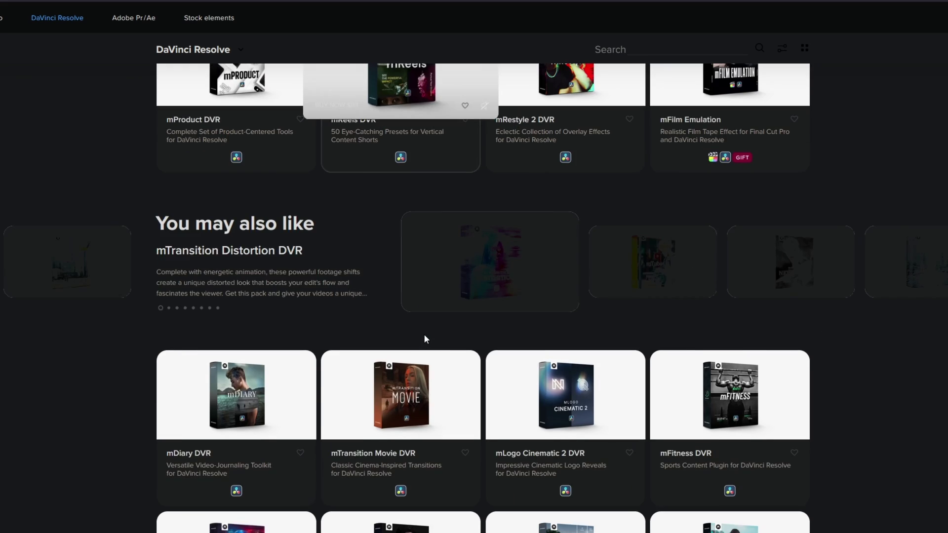
scroll(425, 339, down, 5)
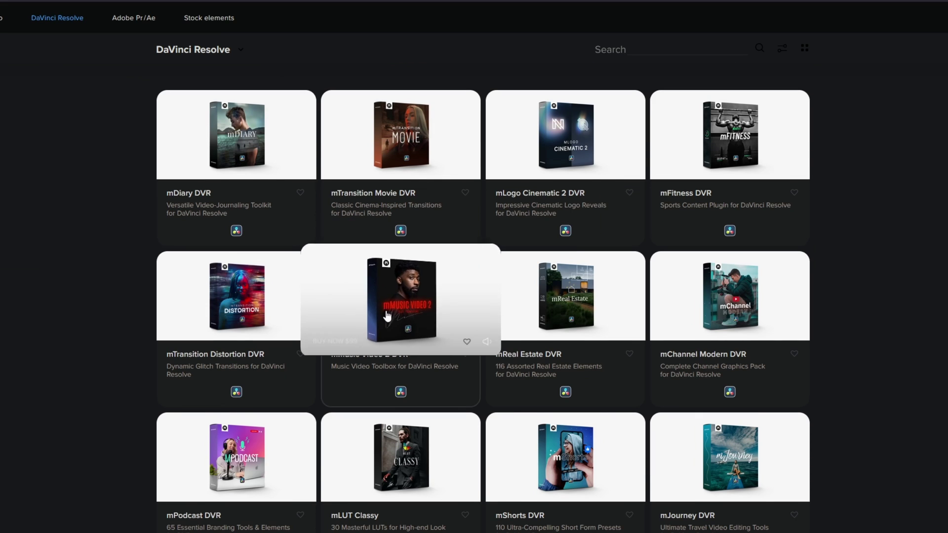
scroll(546, 378, down, 8)
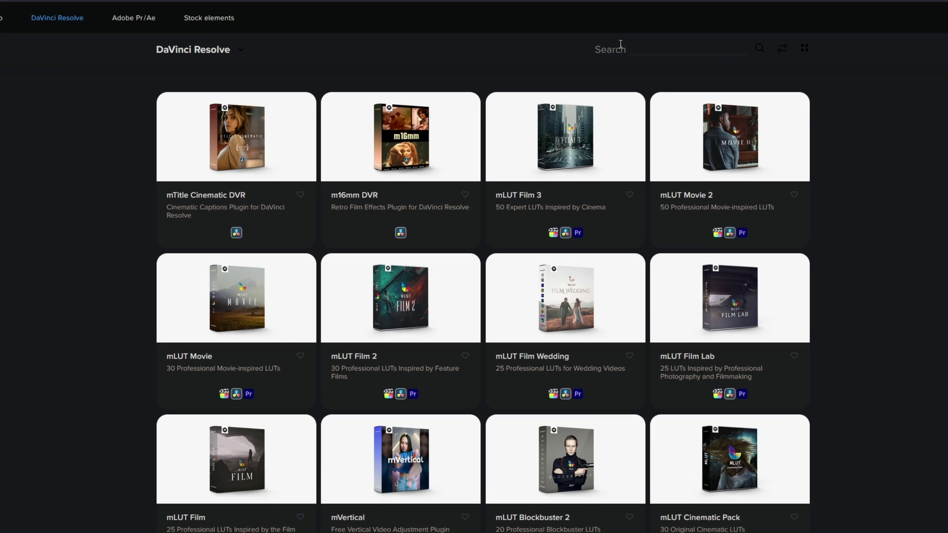
Search the store for 'free', get the mHelloDV pack free, and go to the cart
click(620, 44)
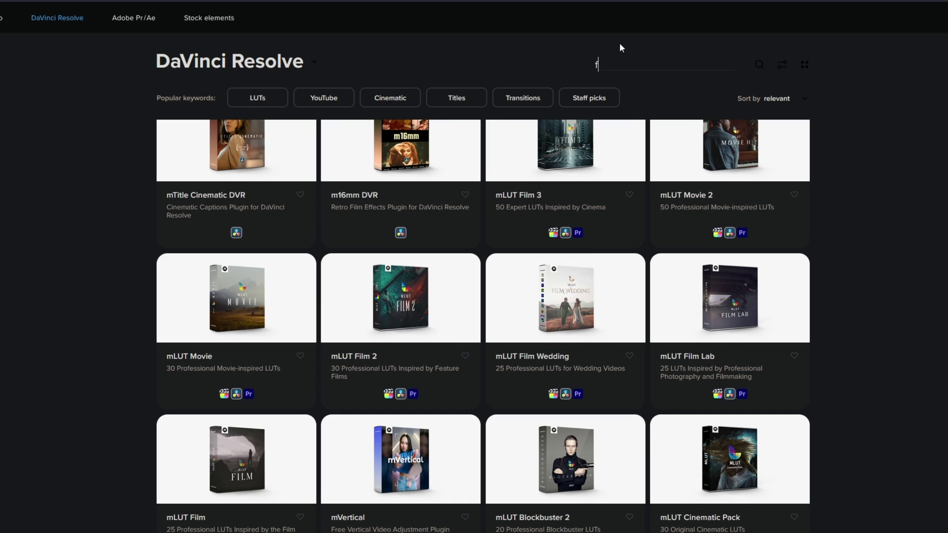
key(Return)
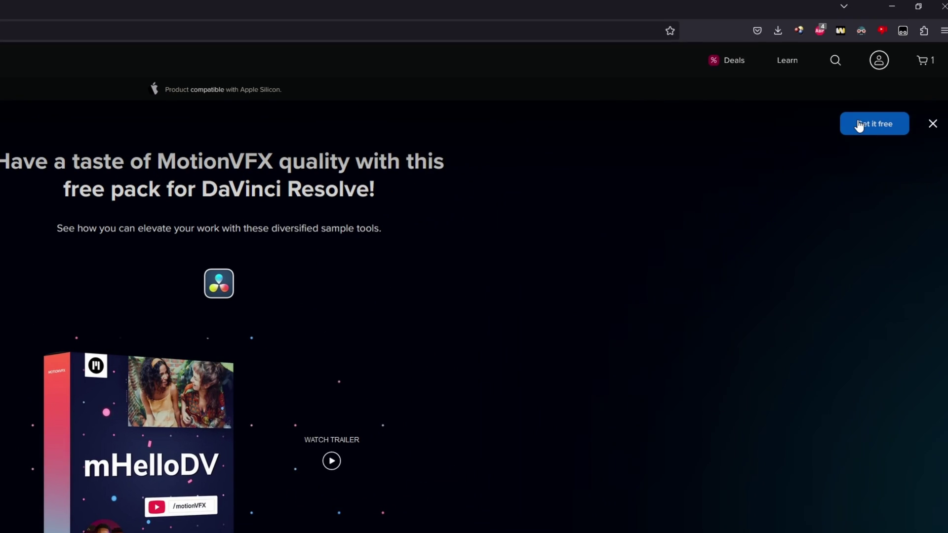
click(859, 125)
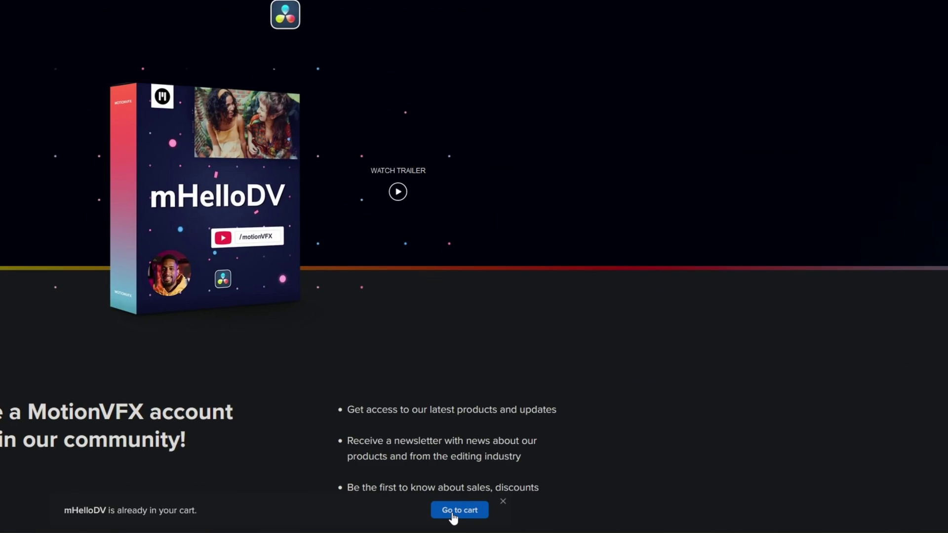
click(452, 513)
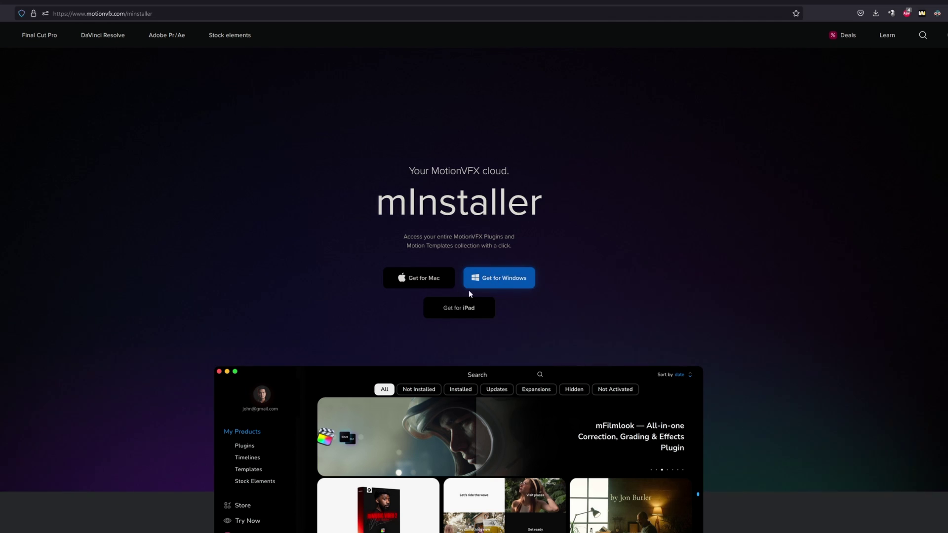
Download mInstaller for Windows, install it accepting the licence, and maximize its window
click(487, 284)
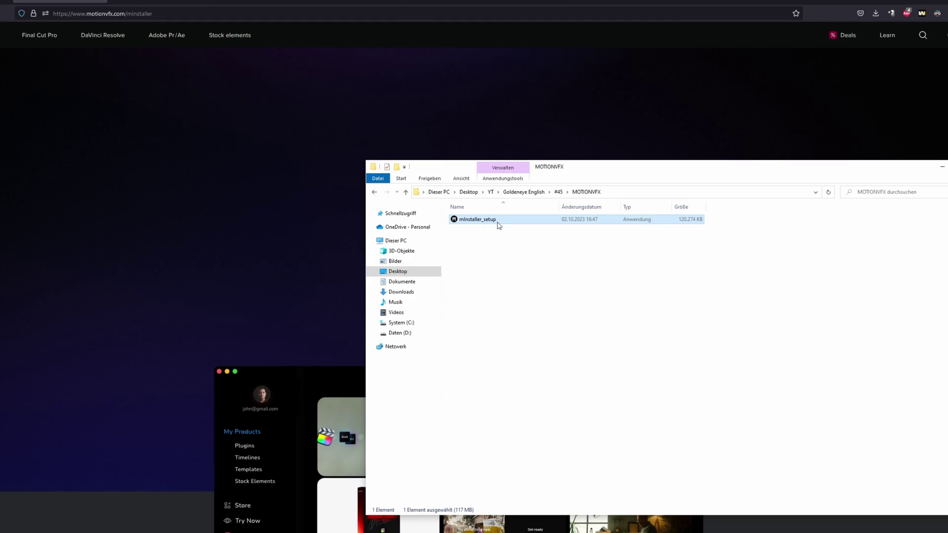
double_click(497, 219)
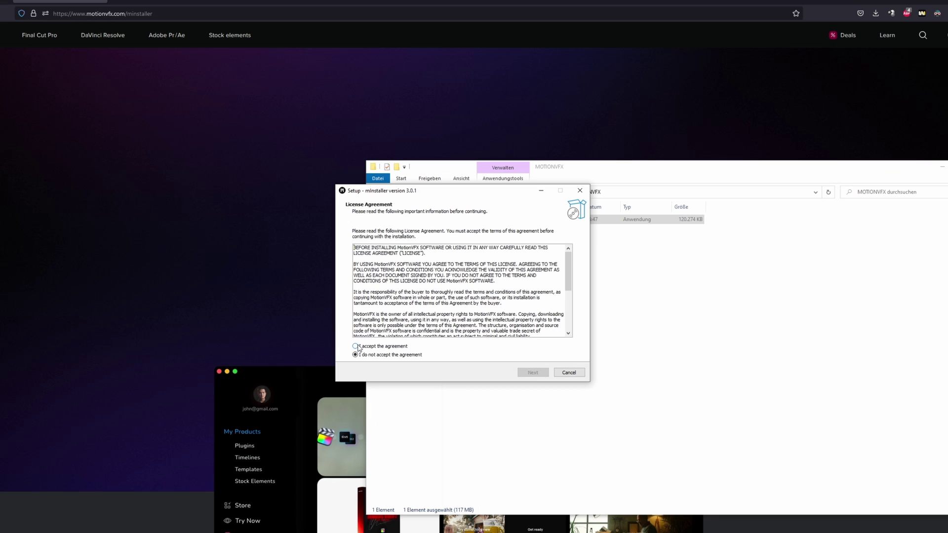
click(533, 374)
click(533, 374)
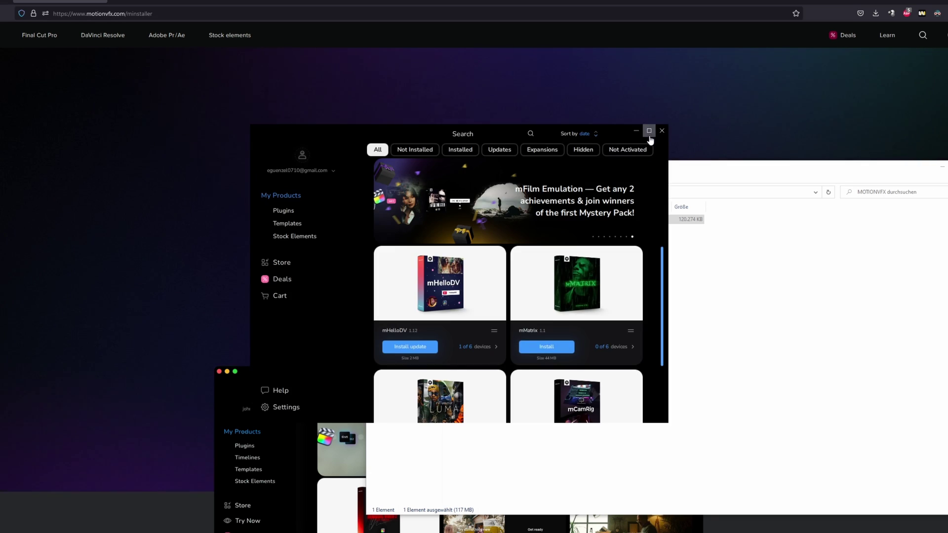
click(649, 130)
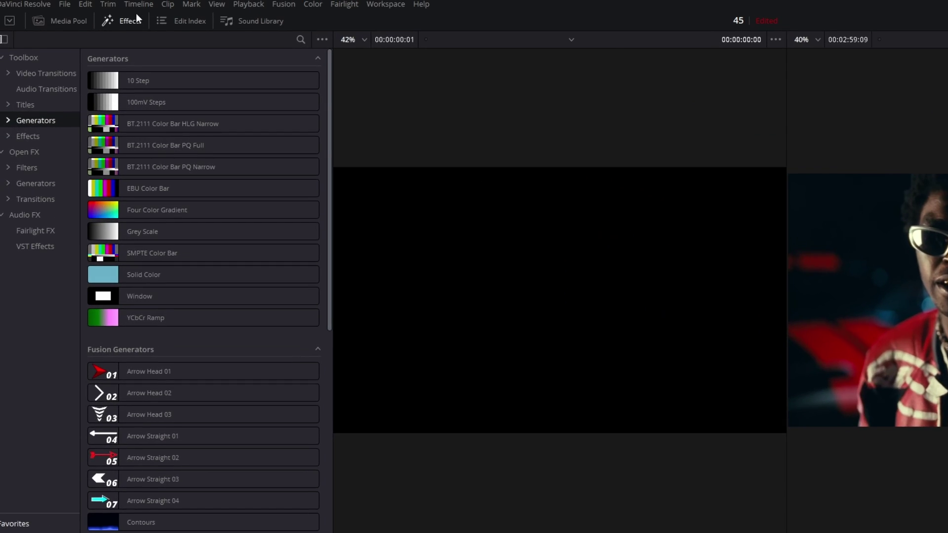
Browse the Effects, Titles and Video Transitions lists for the new mHelloDV and mMatrix items
click(121, 22)
click(121, 21)
click(29, 137)
scroll(239, 147, down, 10)
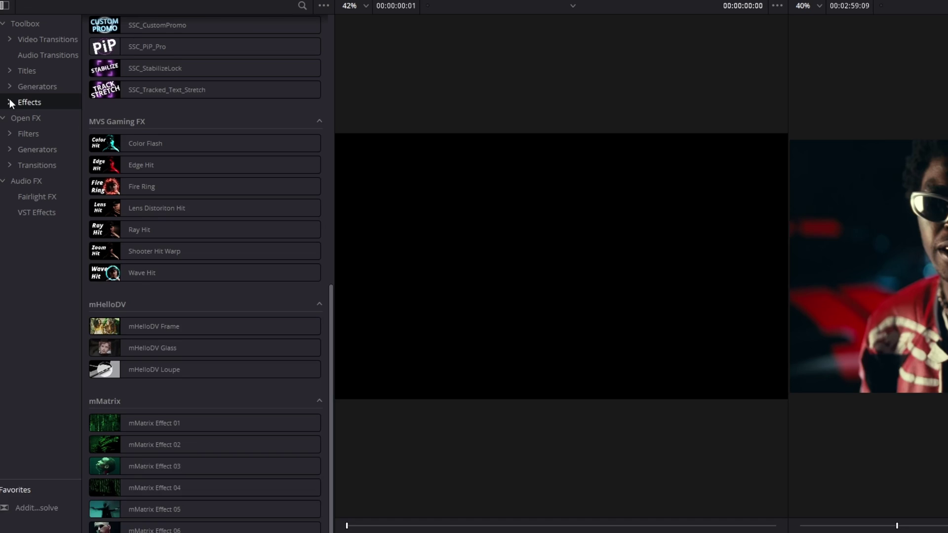
click(24, 108)
scroll(207, 232, down, 15)
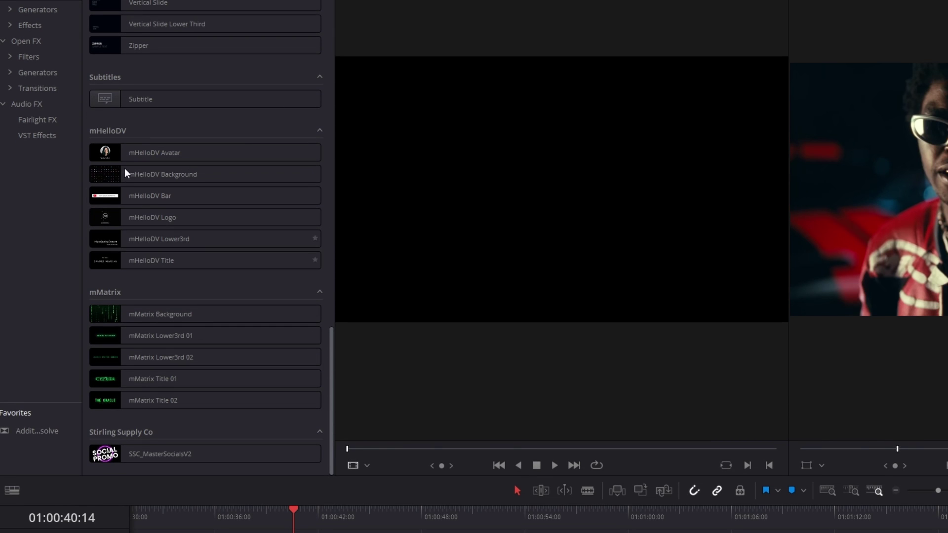
click(42, 70)
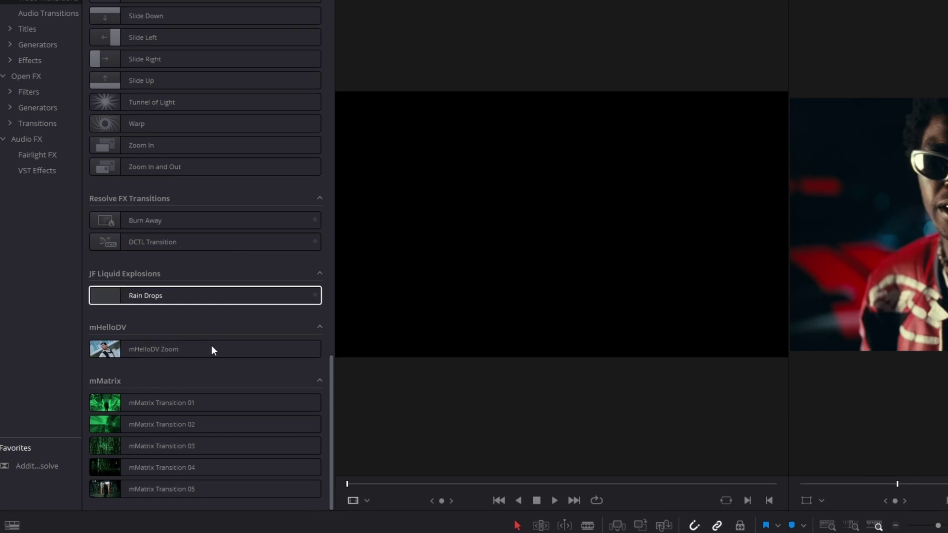
Check the mHelloDV Zoom transition's options, then apply mMatrix Effect 01 to the Video 1 clip
right_click(212, 349)
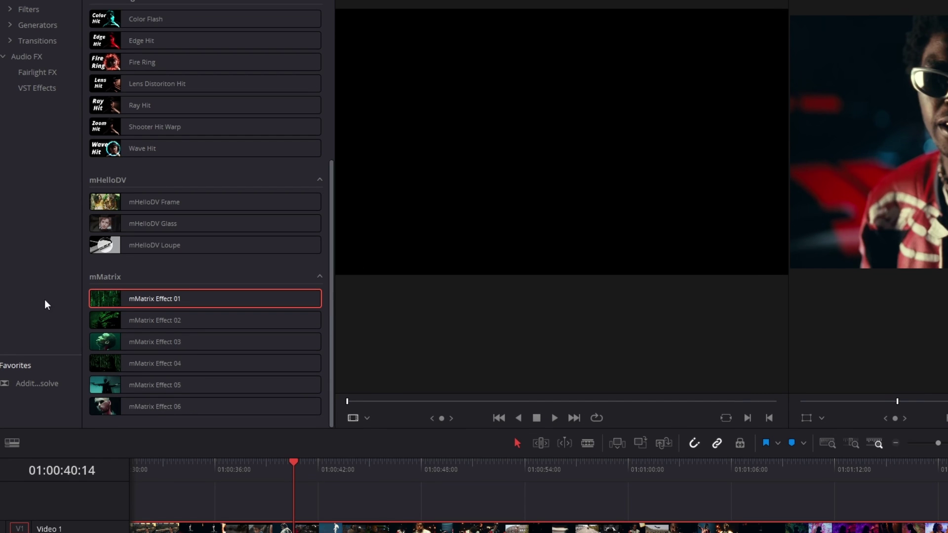
drag(164, 296, 281, 532)
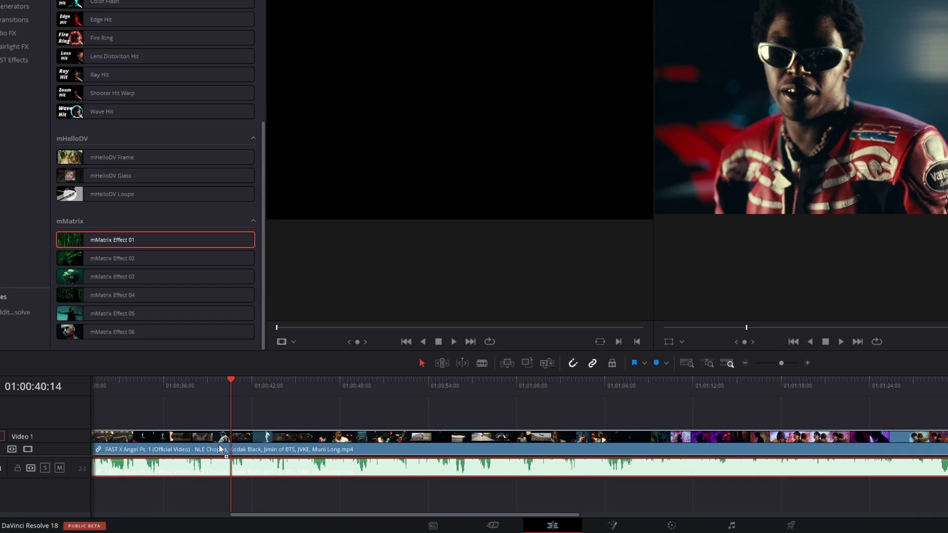
drag(218, 444, 219, 447)
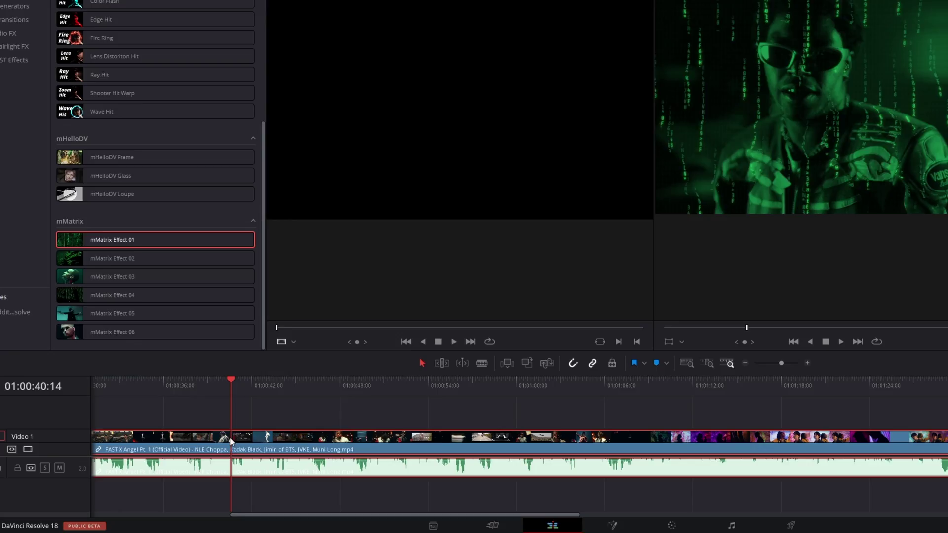